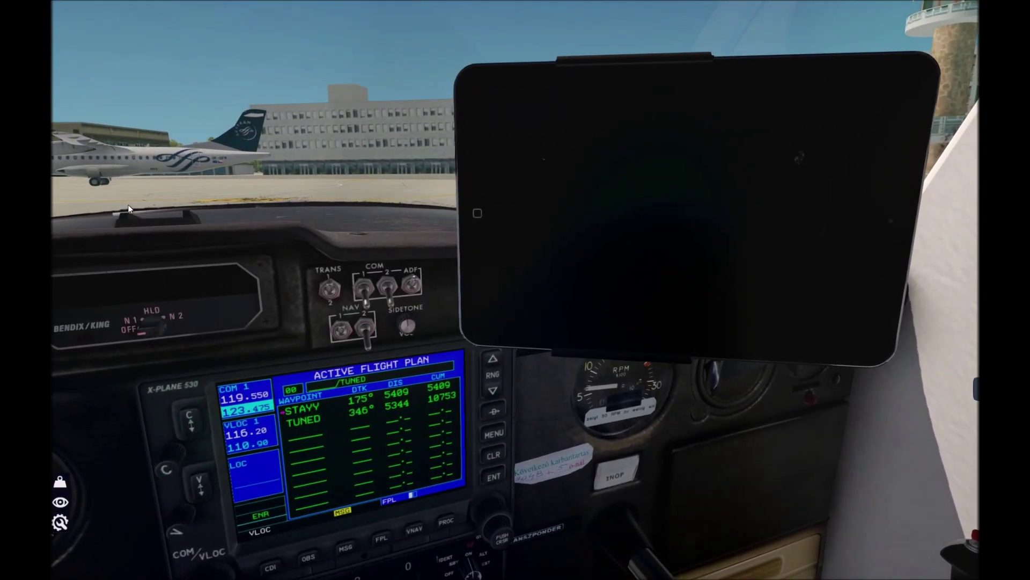
Wake the AviTab tablet to show its Charts, Airports, Routes, Maps, Plane Manual, Notes and About apps
left_click(477, 213)
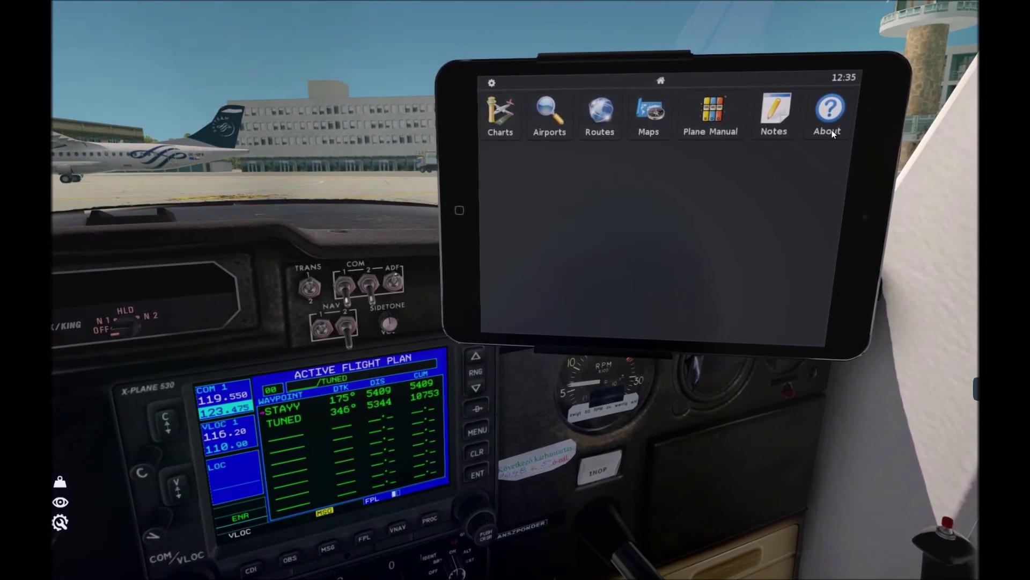
left_click(505, 135)
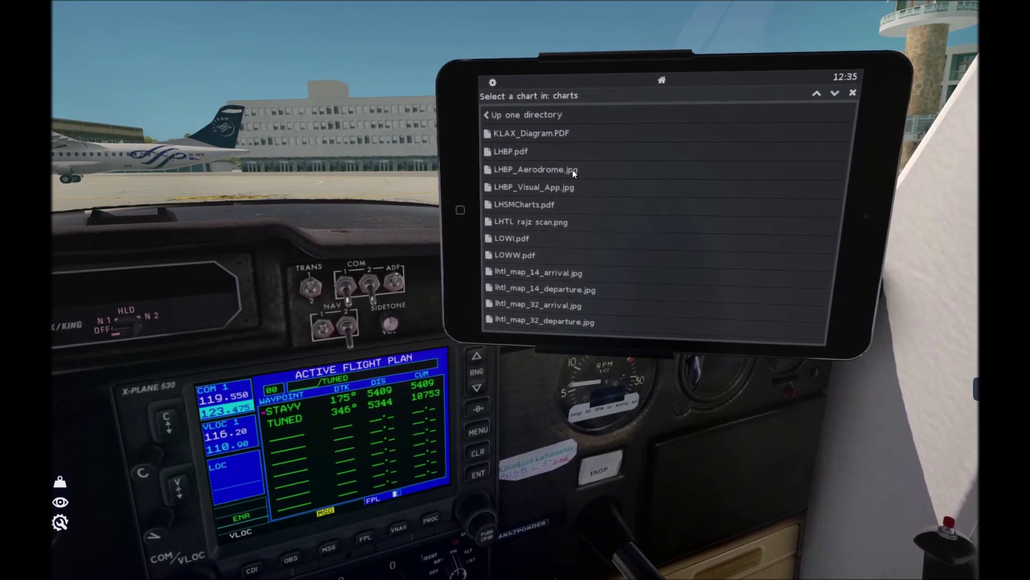
left_click(527, 153)
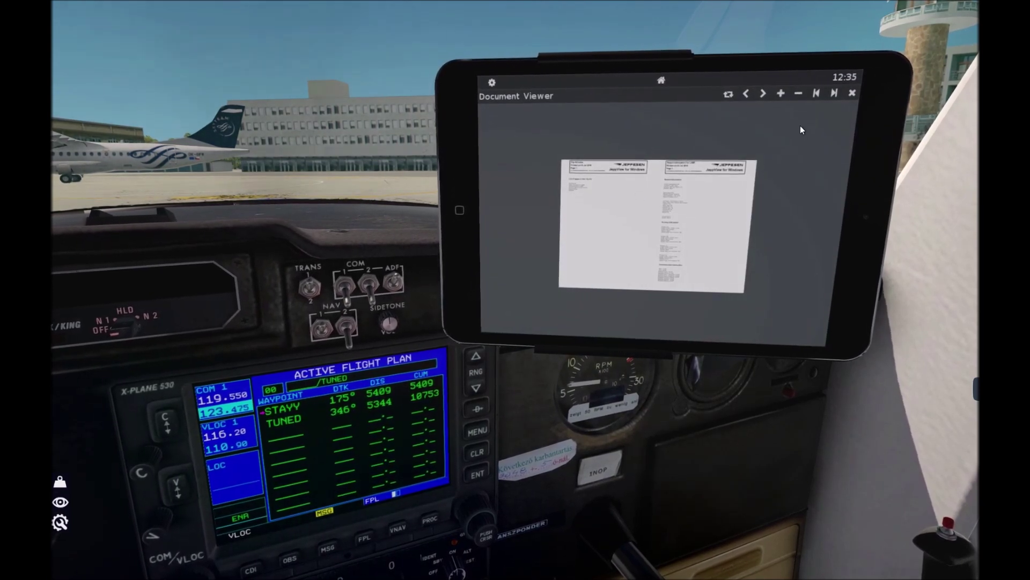
left_click(764, 94)
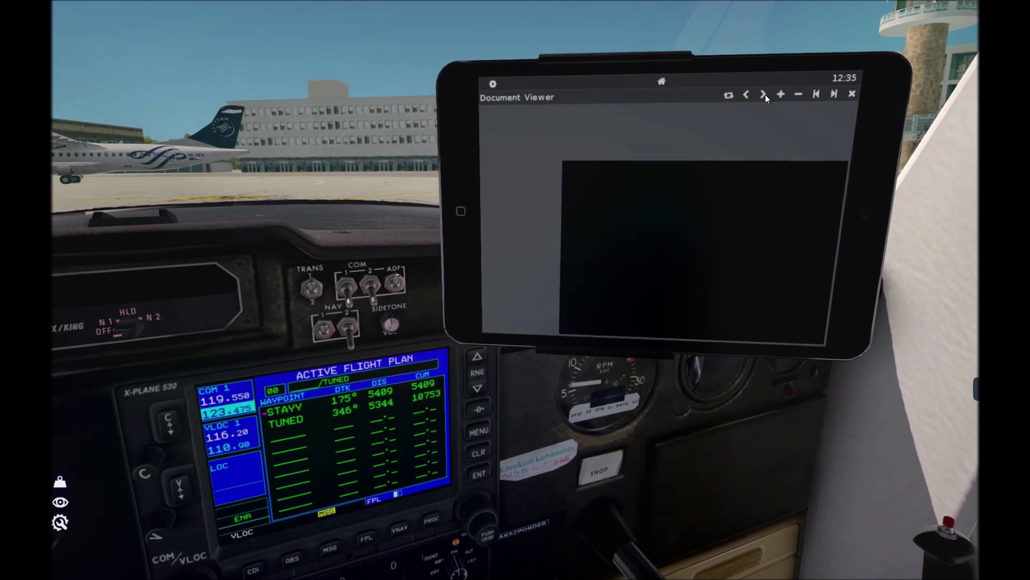
left_click(764, 94)
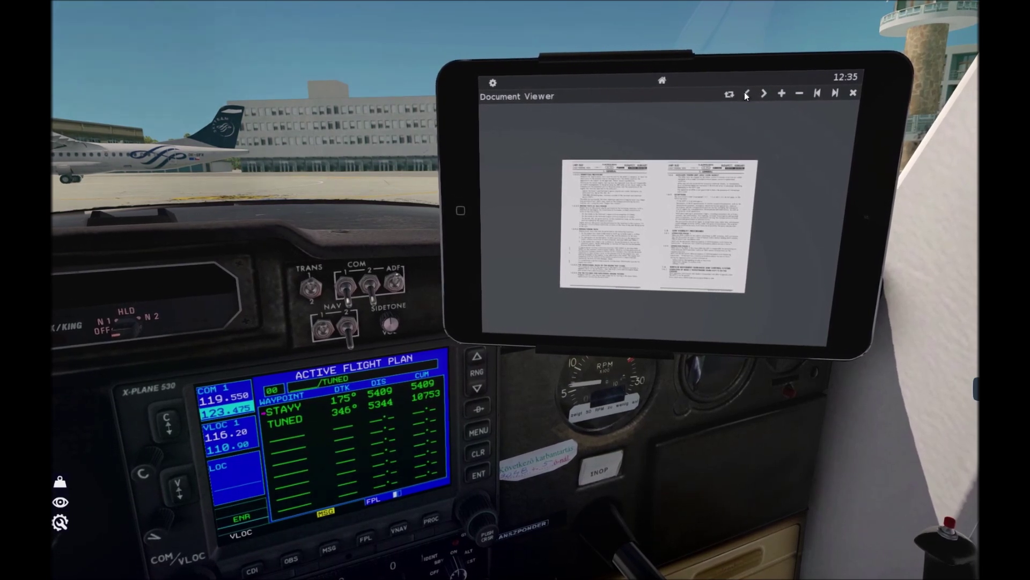
left_click(763, 95)
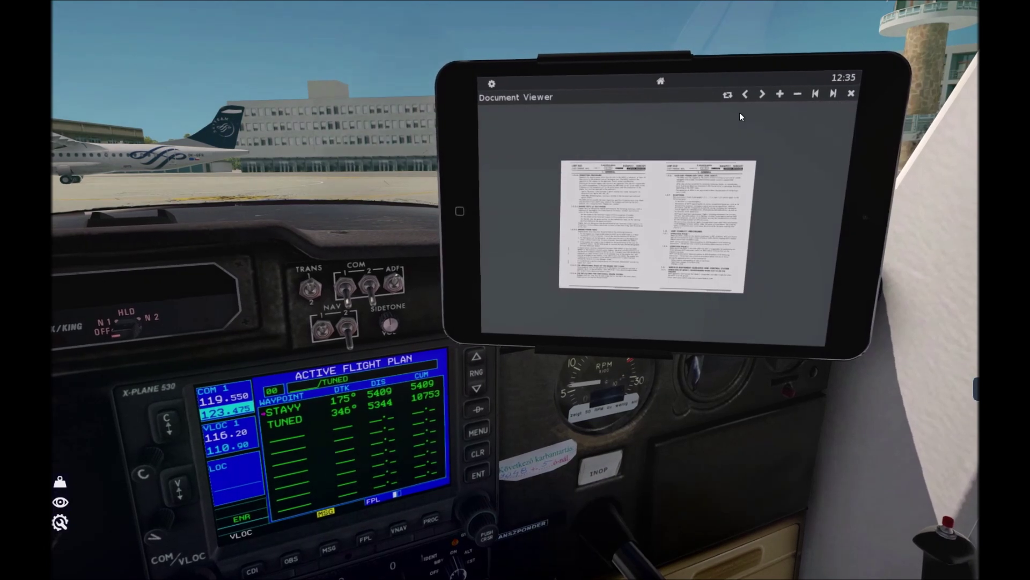
left_click(762, 93)
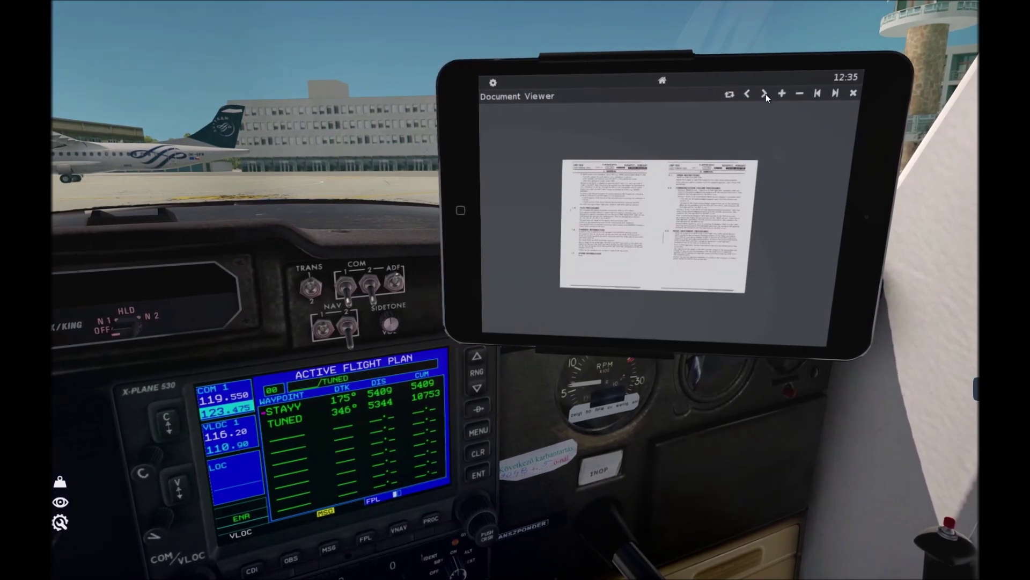
left_click(764, 94)
left_click(762, 95)
left_click(762, 95)
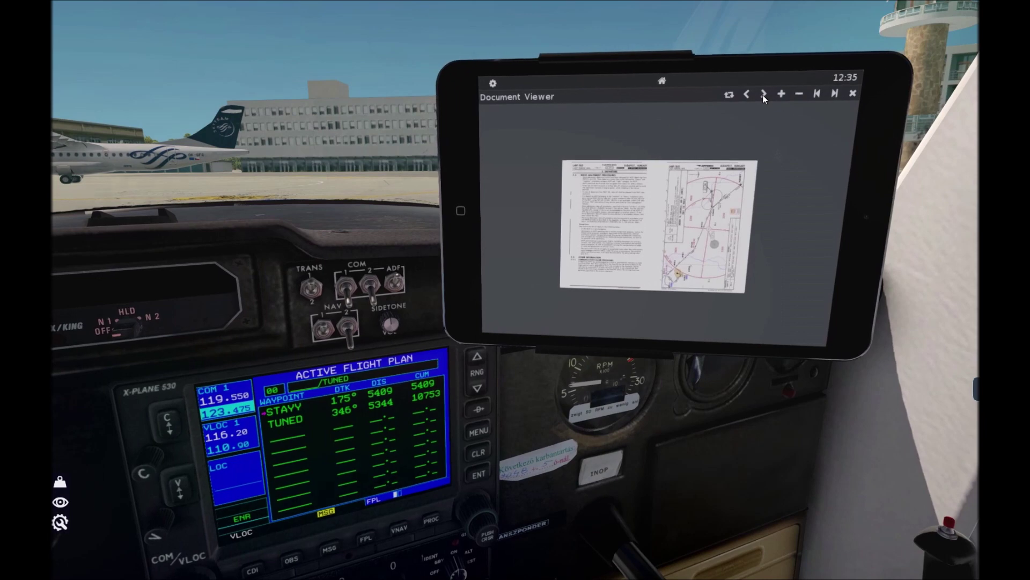
scroll(731, 204, "up", 3)
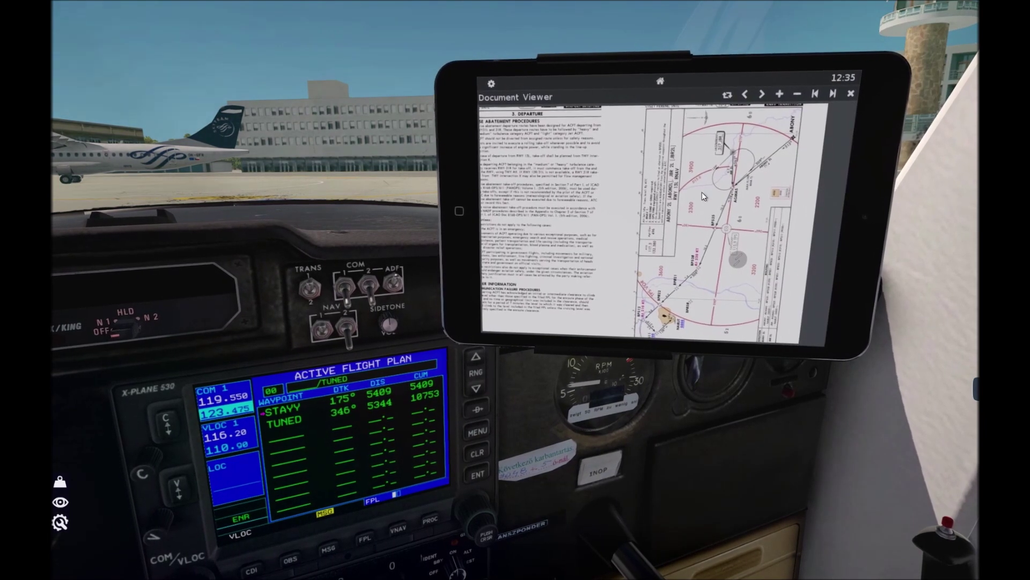
left_click(850, 94)
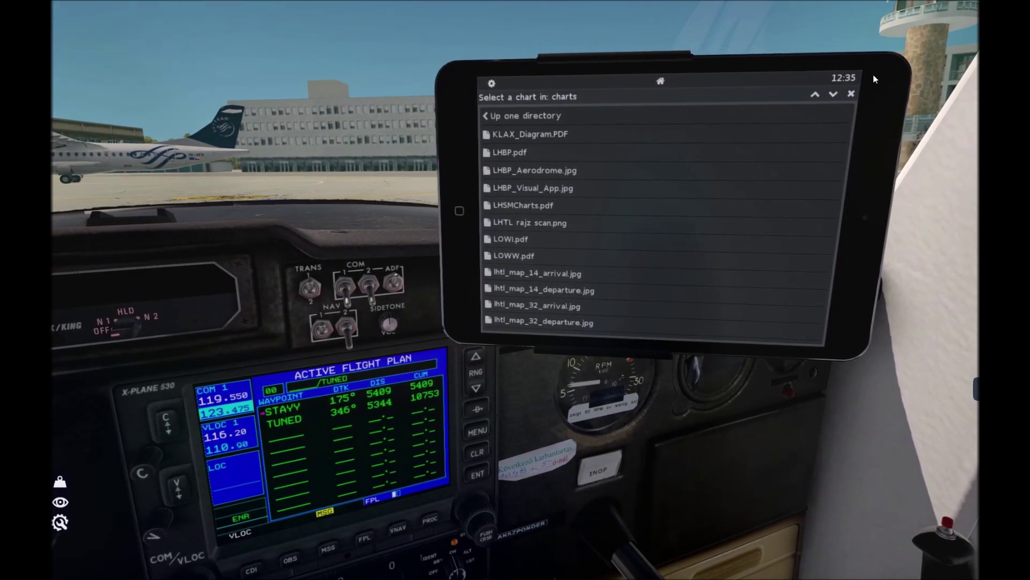
left_click(662, 82)
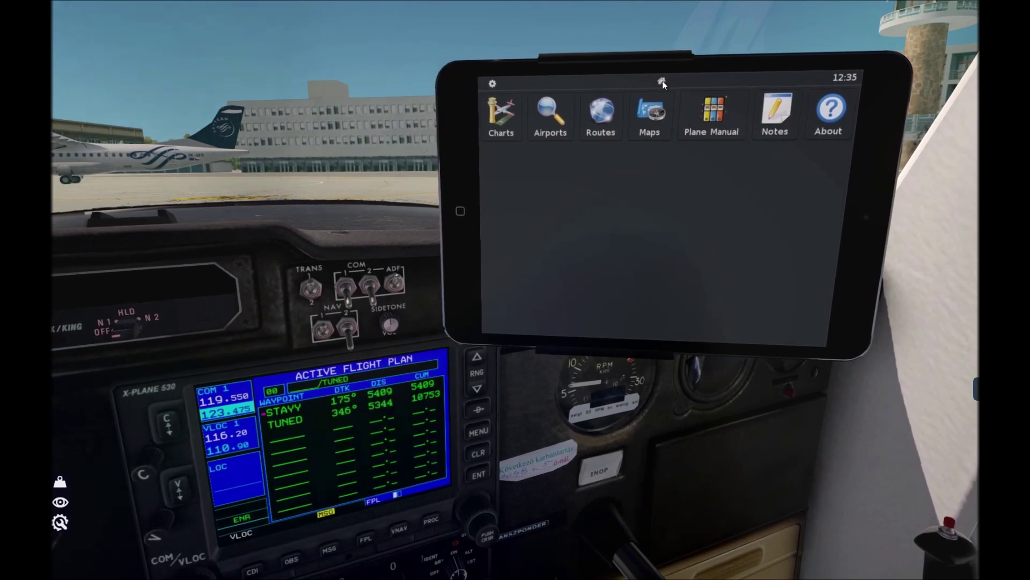
left_click(555, 123)
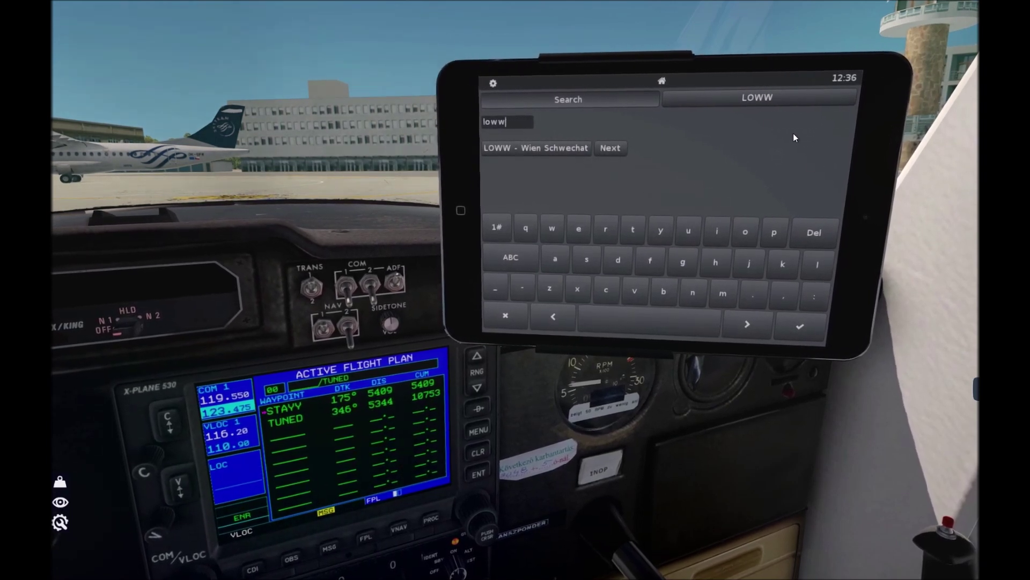
left_click(723, 99)
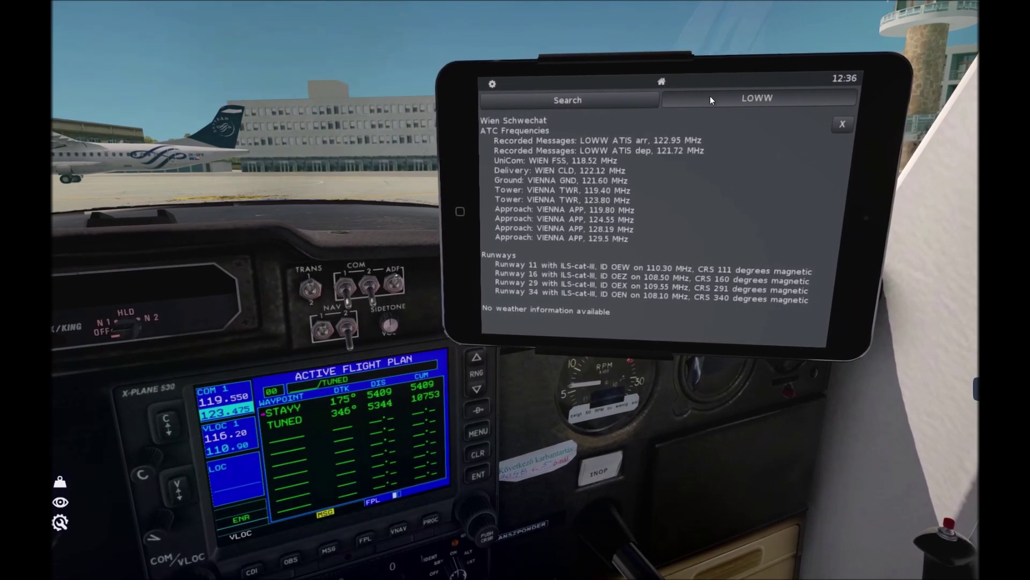
left_click(662, 80)
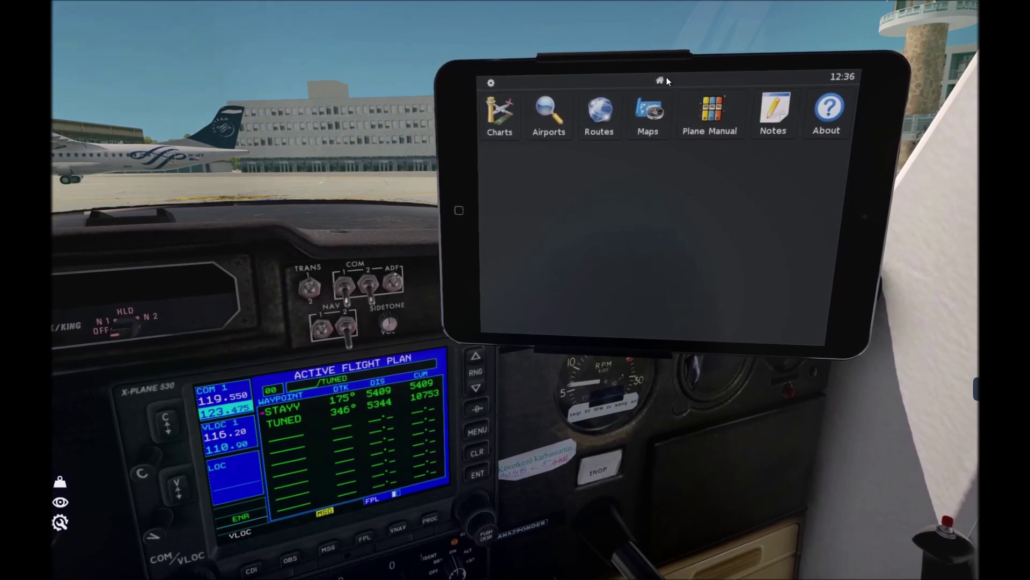
left_click(602, 114)
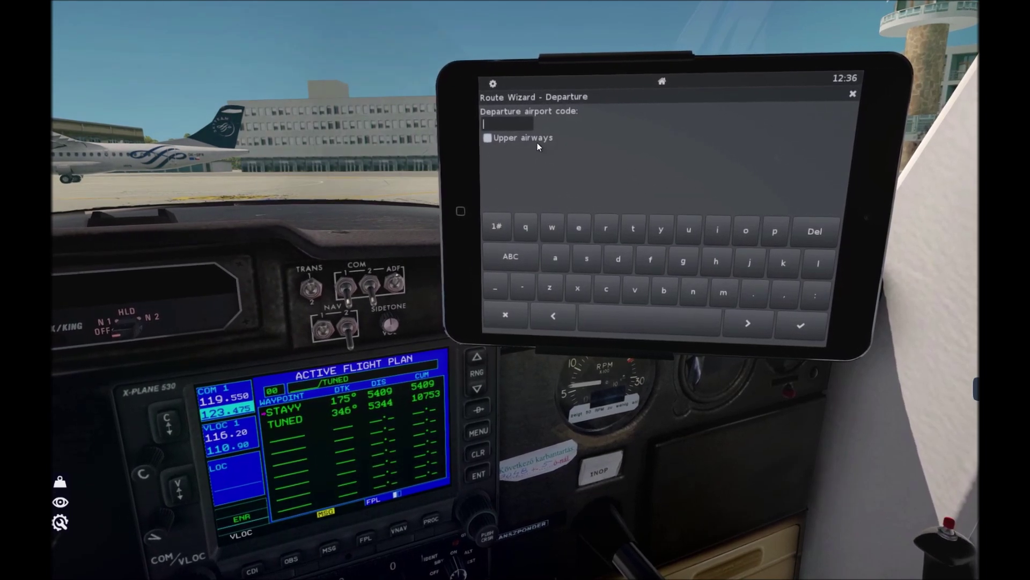
left_click(806, 262)
left_click(710, 260)
left_click(661, 293)
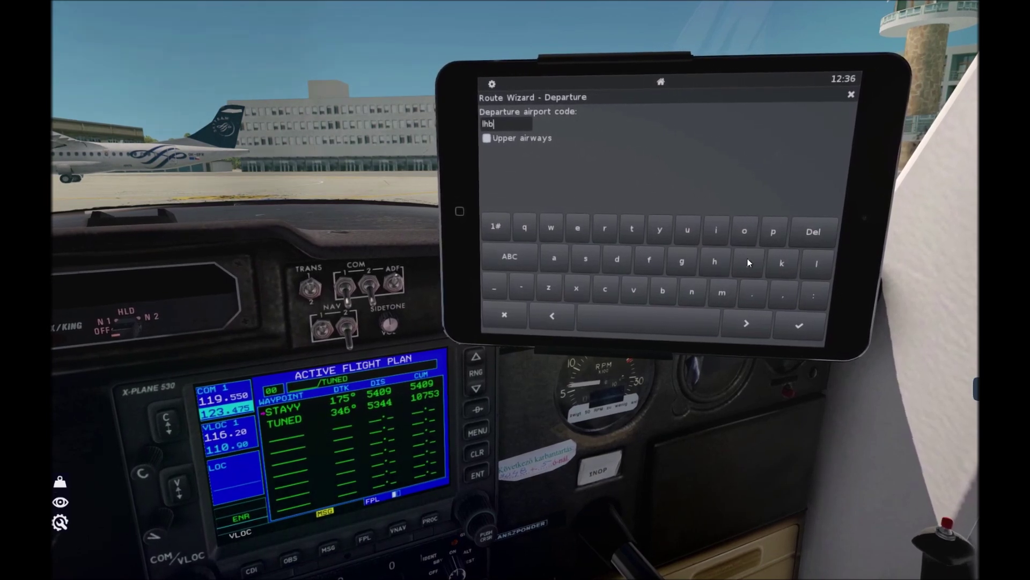
left_click(772, 228)
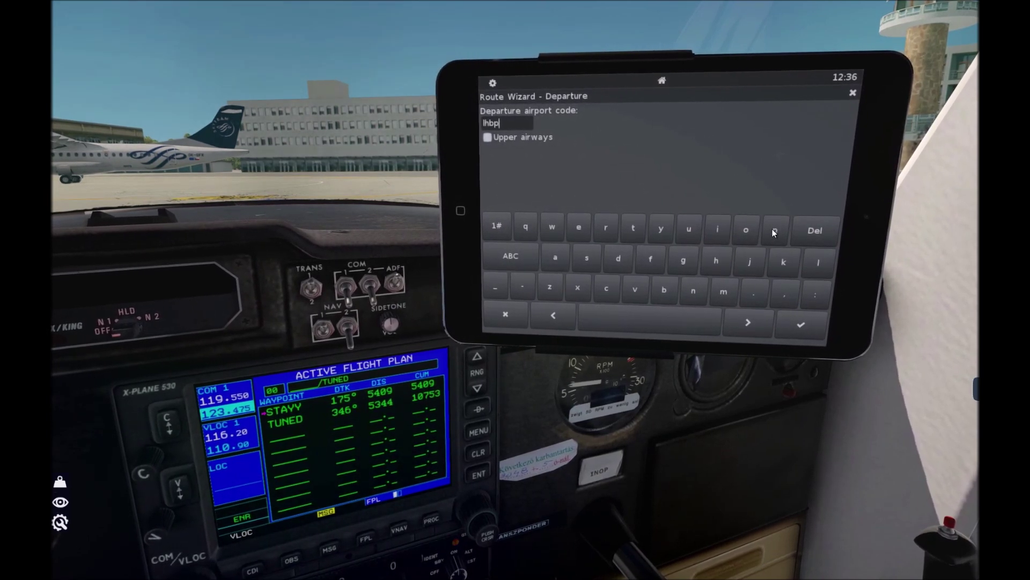
left_click(789, 318)
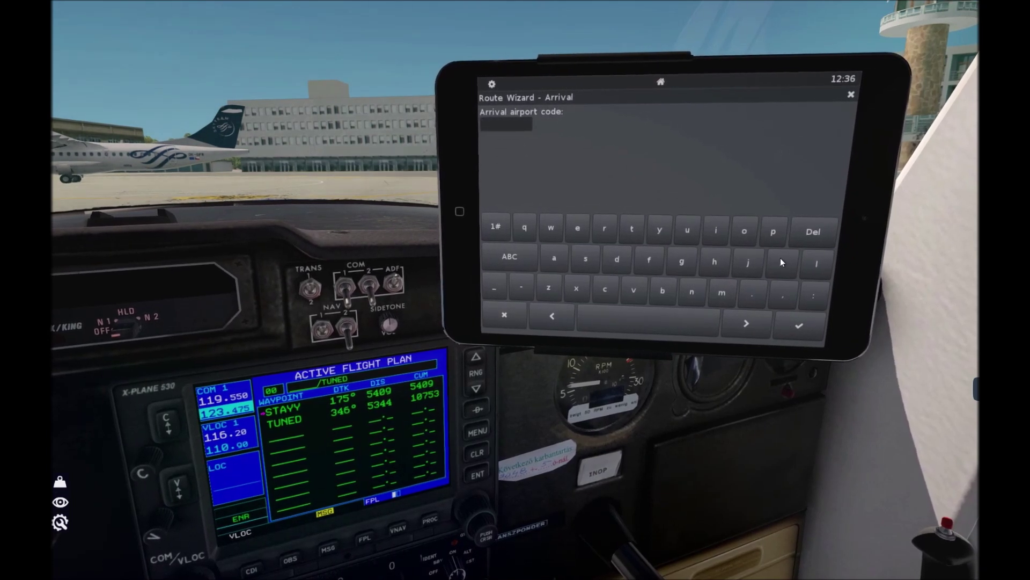
left_click(504, 124)
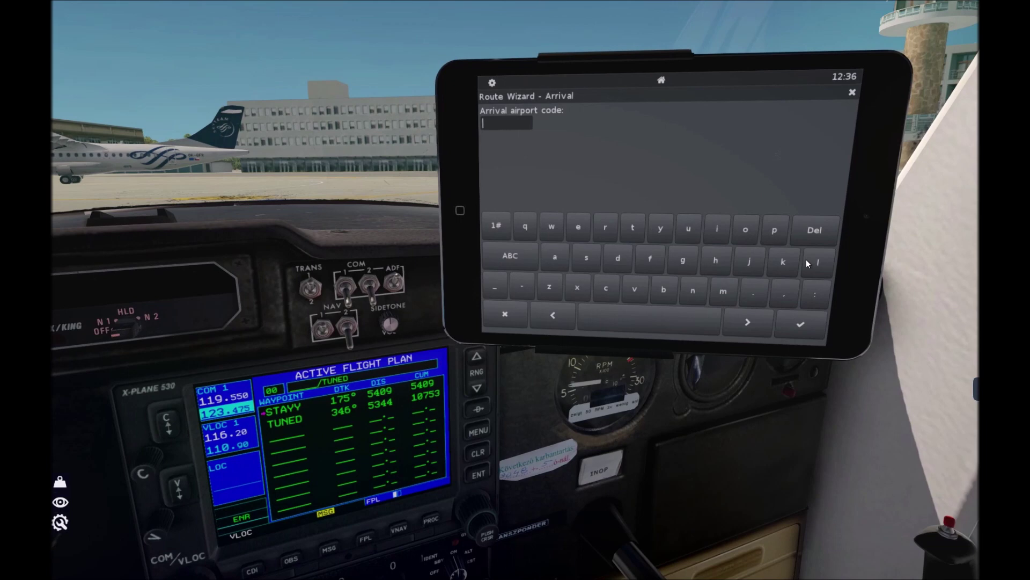
left_click(813, 265)
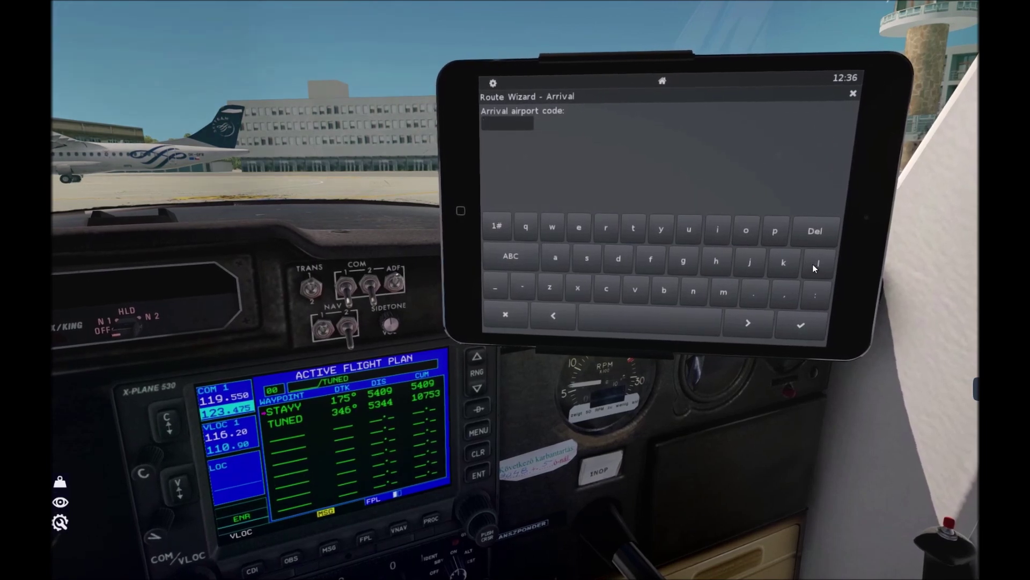
left_click(755, 233)
left_click(547, 232)
left_click(547, 232)
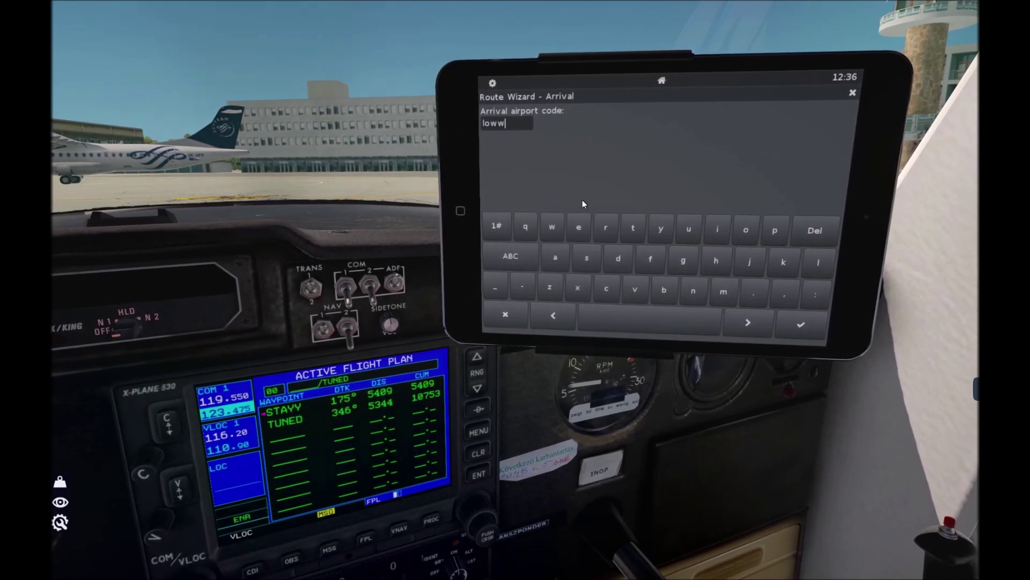
left_click(787, 322)
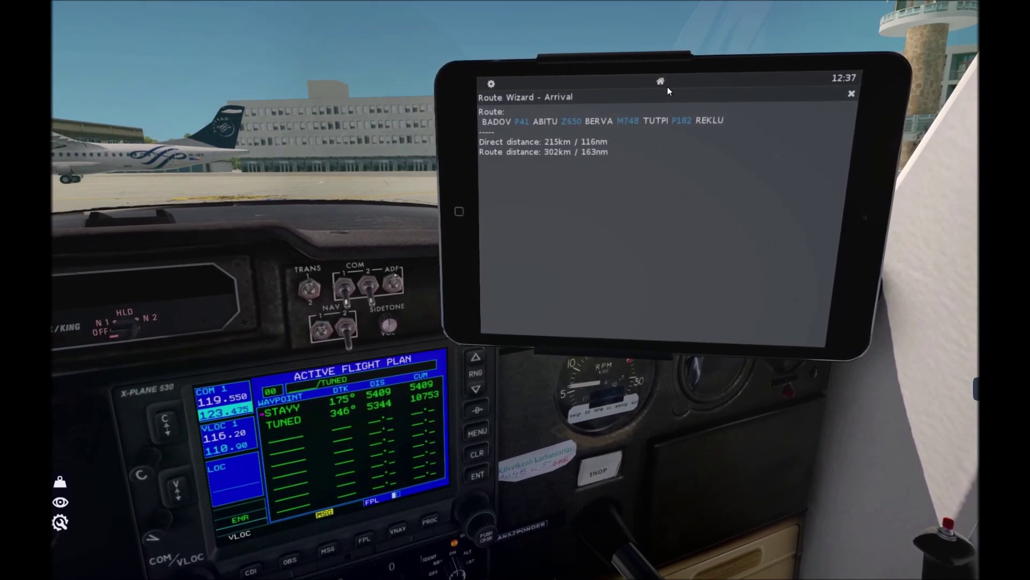
left_click(849, 93)
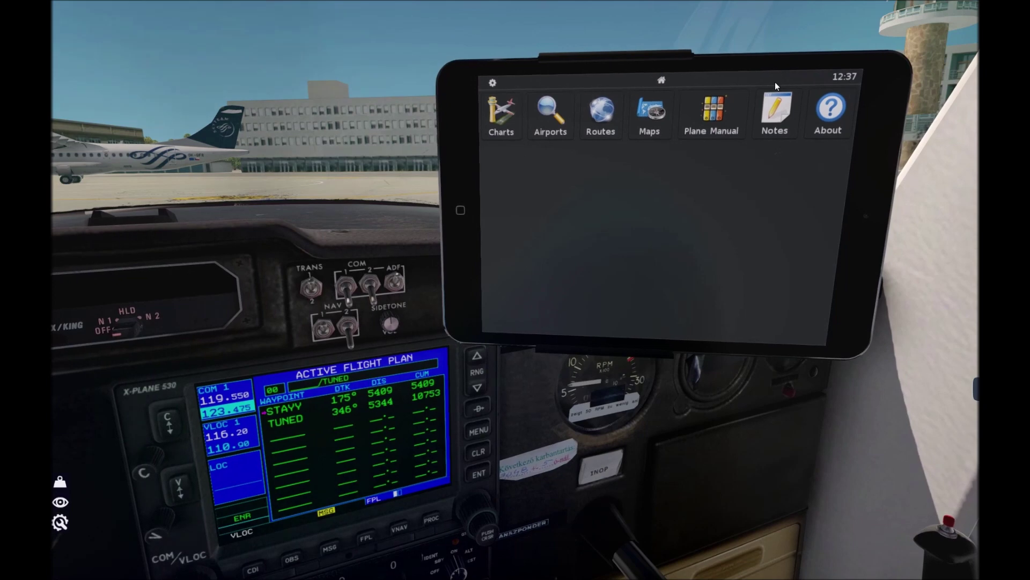
Open the OpenTopo moving map near Budapest, show its map source list, then close the map
left_click(649, 126)
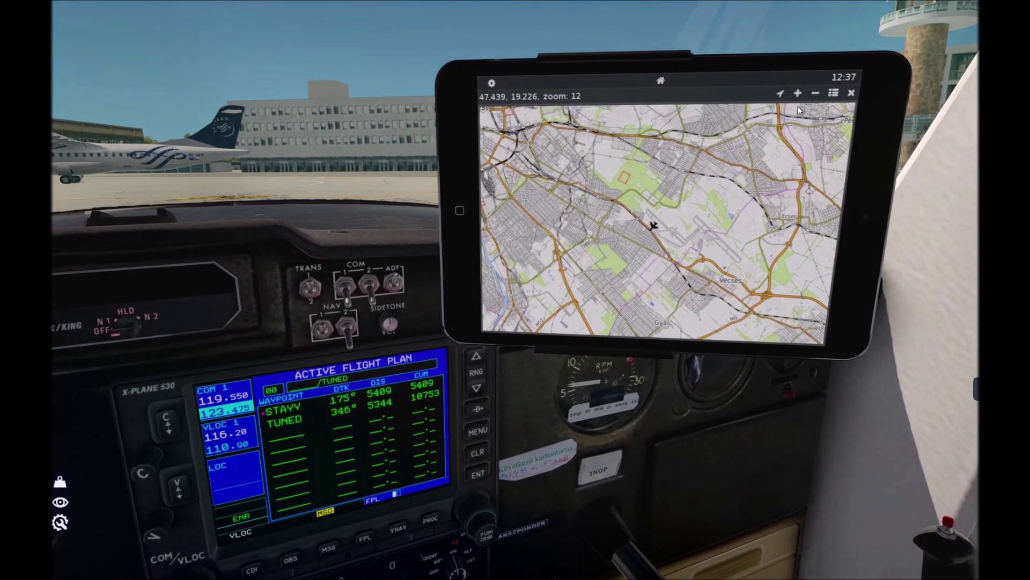
left_click(833, 94)
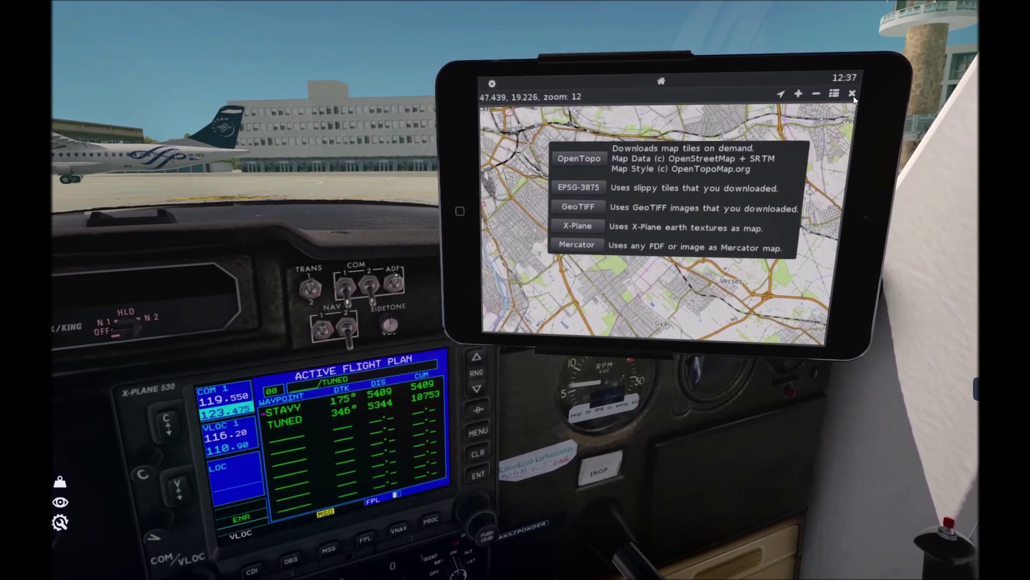
left_click(661, 80)
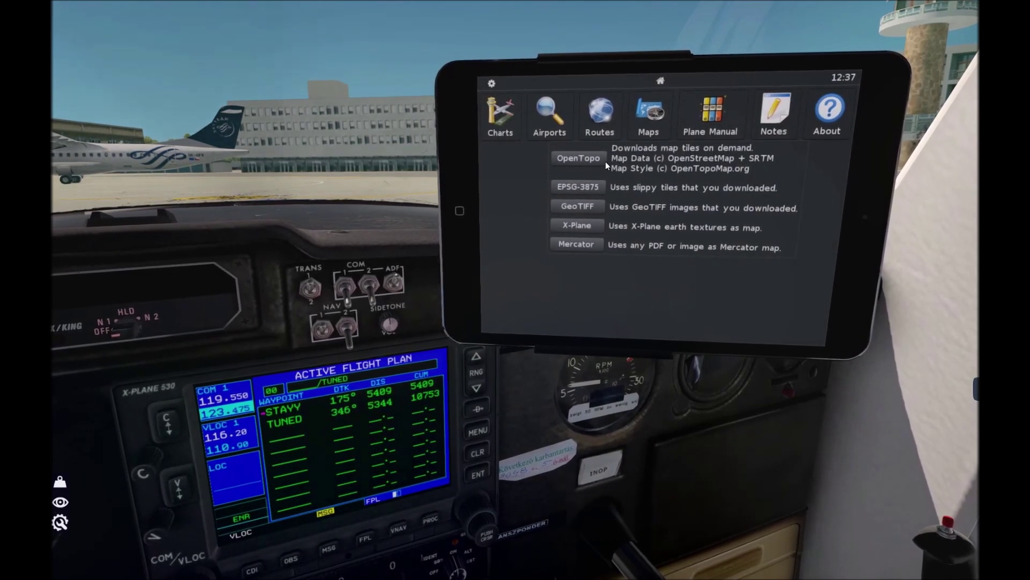
Open the Cessna 152 Pilot's Operating Handbook and page back to the specifications and cover spread
left_click(587, 156)
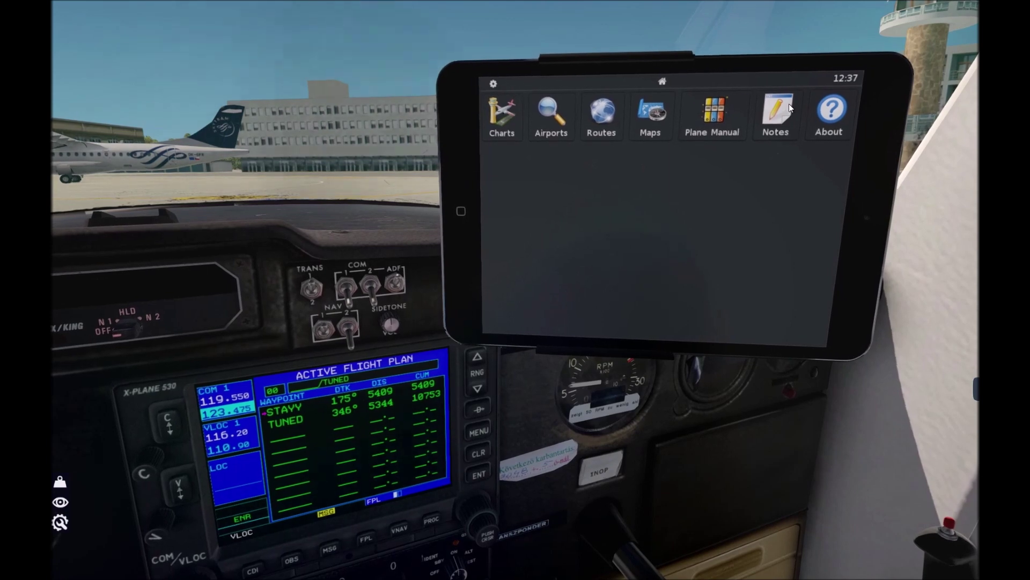
left_click(710, 123)
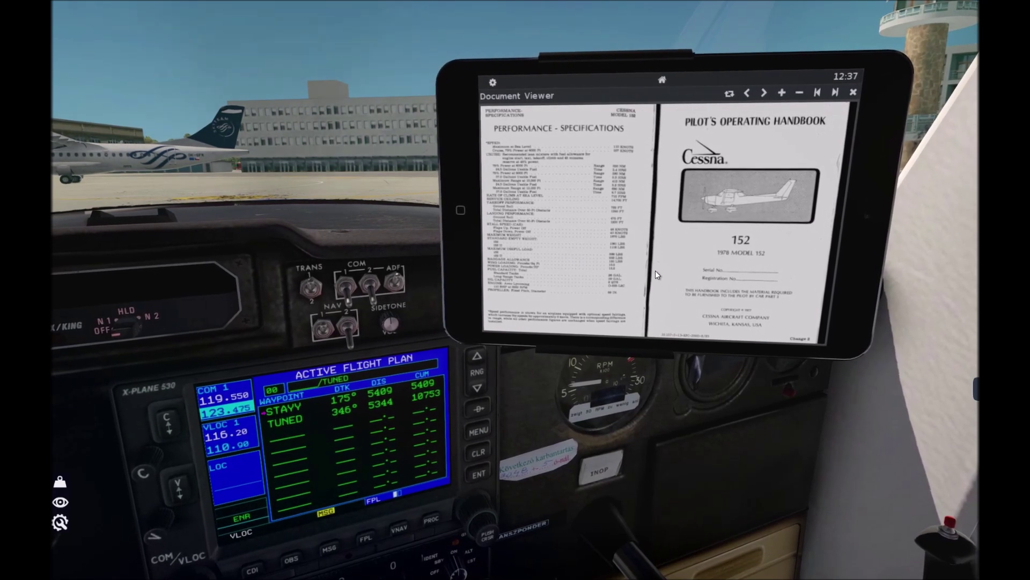
left_click(747, 95)
left_click(747, 95)
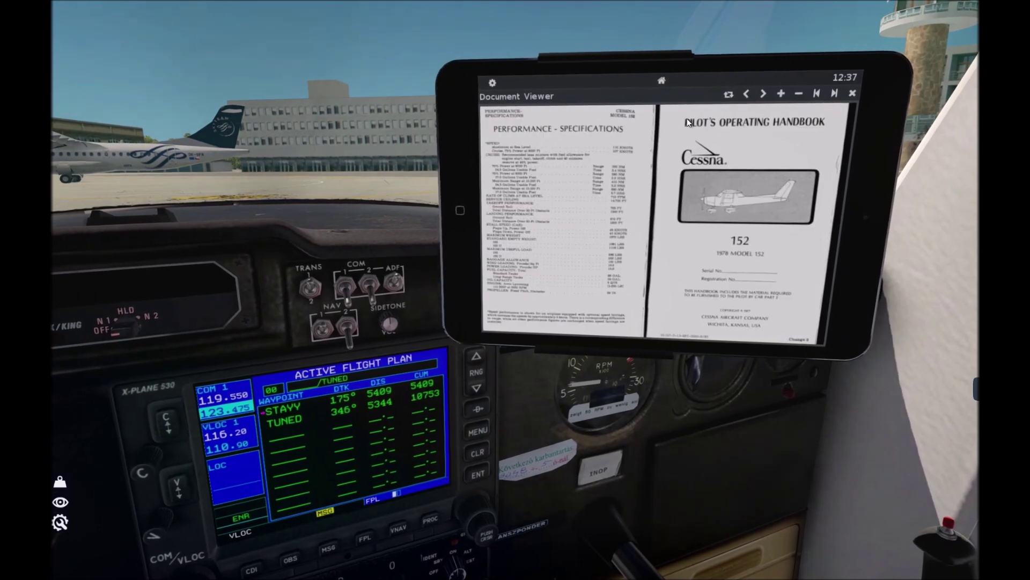
Scroll the handbook's cover spread, then close the manual and DOCUMENTATION list to home
scroll(511, 150, "up", 2)
scroll(660, 233, "down", 2)
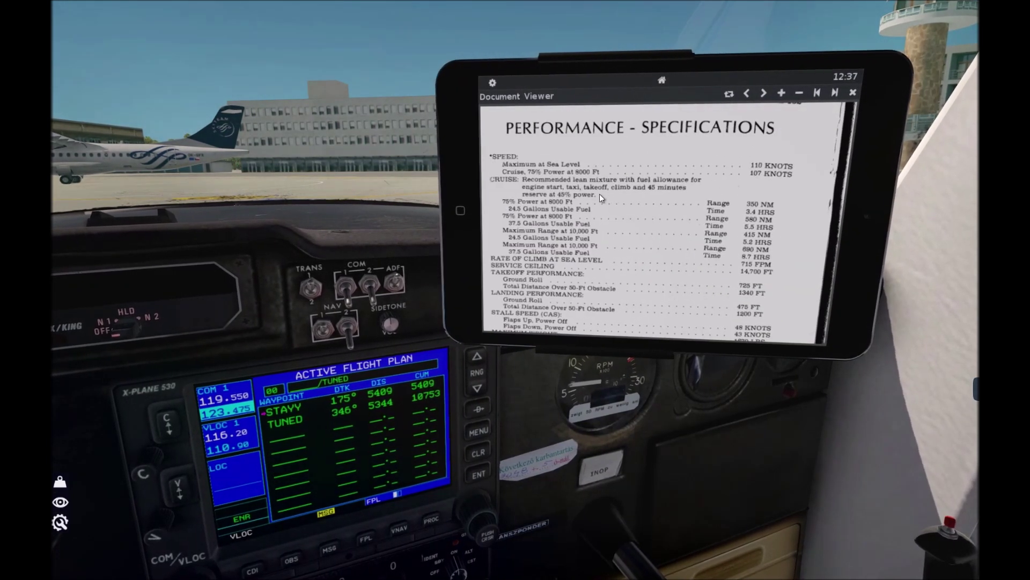
scroll(644, 193, "up", 2)
scroll(699, 202, "down", 2)
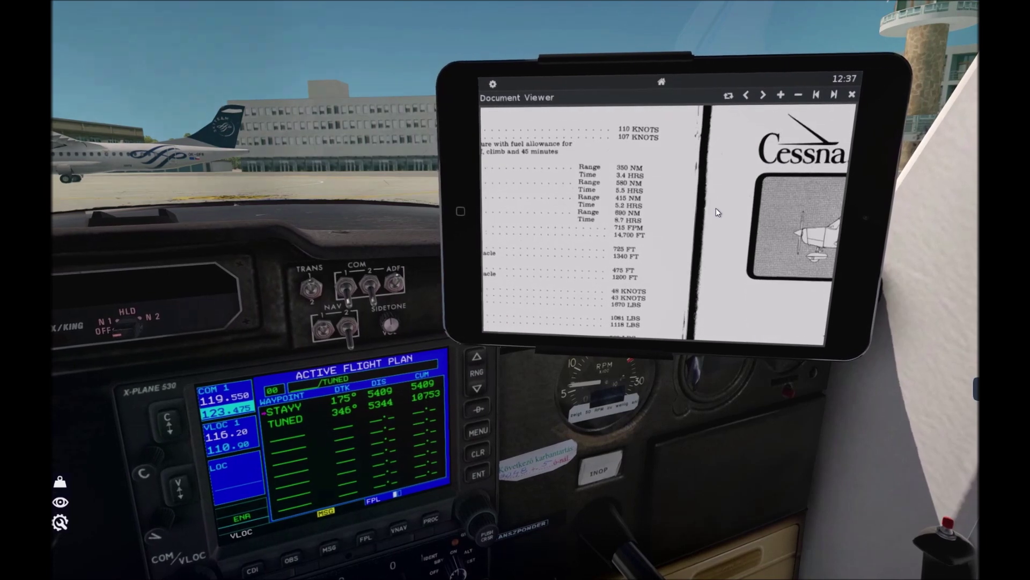
scroll(731, 221, "up", 2)
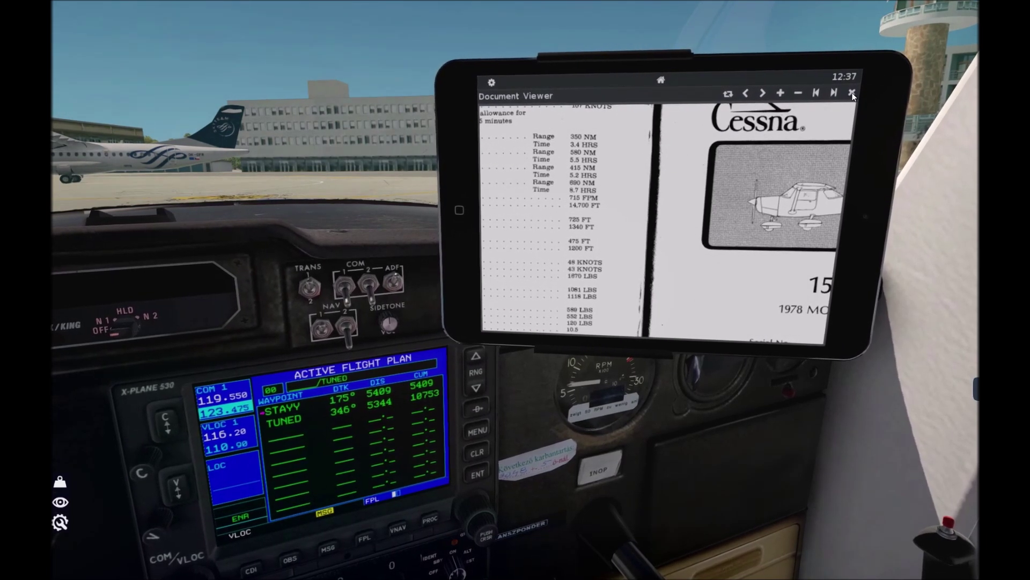
left_click(853, 95)
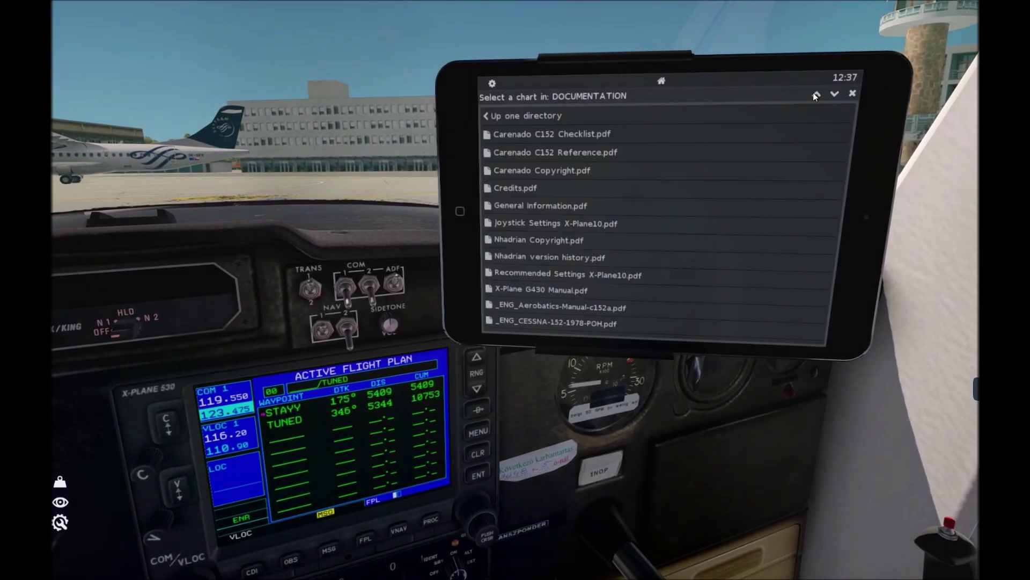
left_click(661, 81)
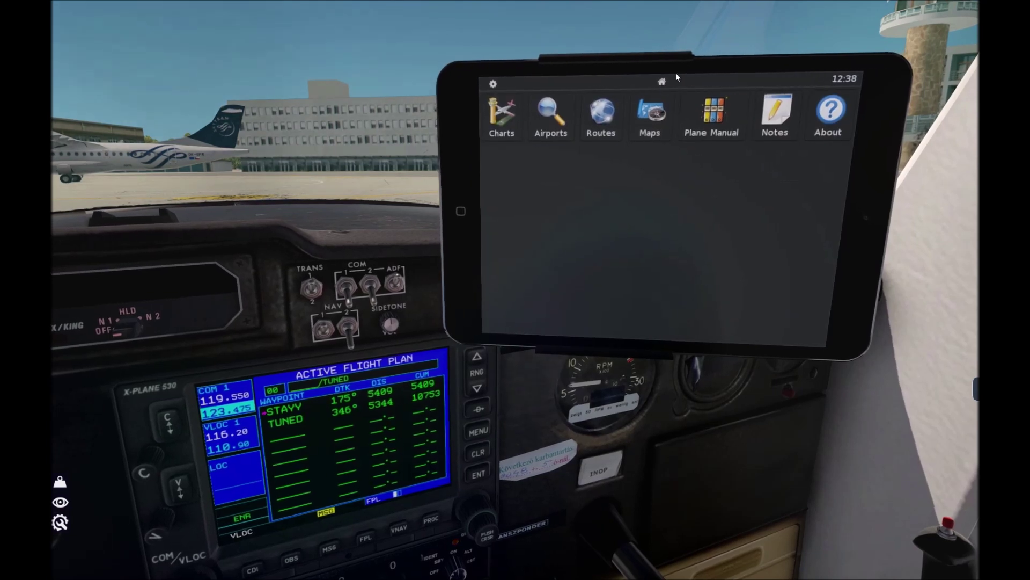
Hand-write 'Hi' in a new note, then paste a line about AviTab's iPad integration
left_click(773, 123)
left_click(646, 140)
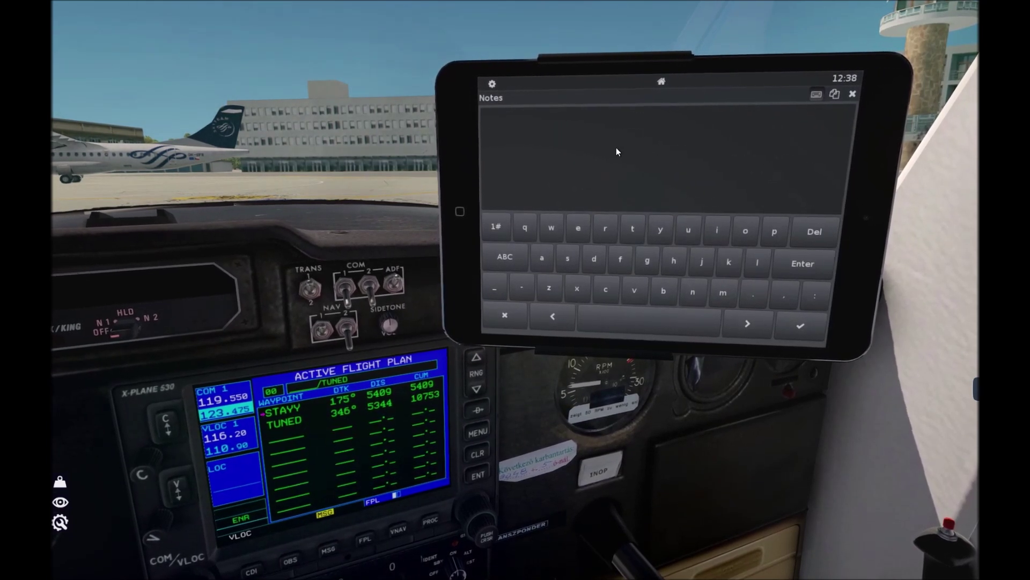
left_click(816, 96)
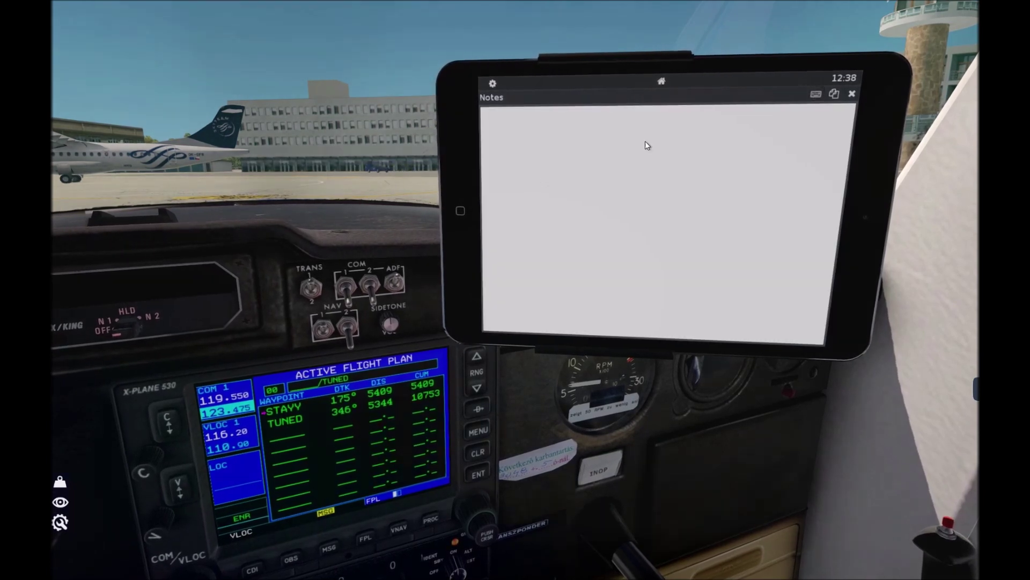
mouse_move(534, 156)
left_mouse_down()
mouse_move(532, 246)
mouse_move(567, 210)
left_mouse_up()
mouse_move(570, 175)
left_mouse_down()
mouse_move(557, 246)
mouse_move(589, 228)
mouse_move(600, 236)
left_mouse_up()
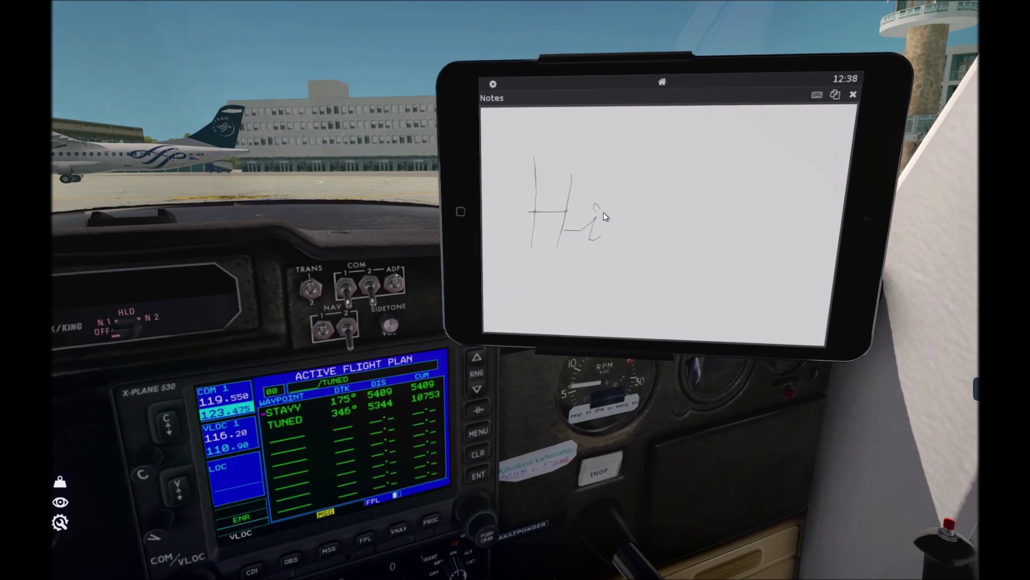
left_click(815, 93)
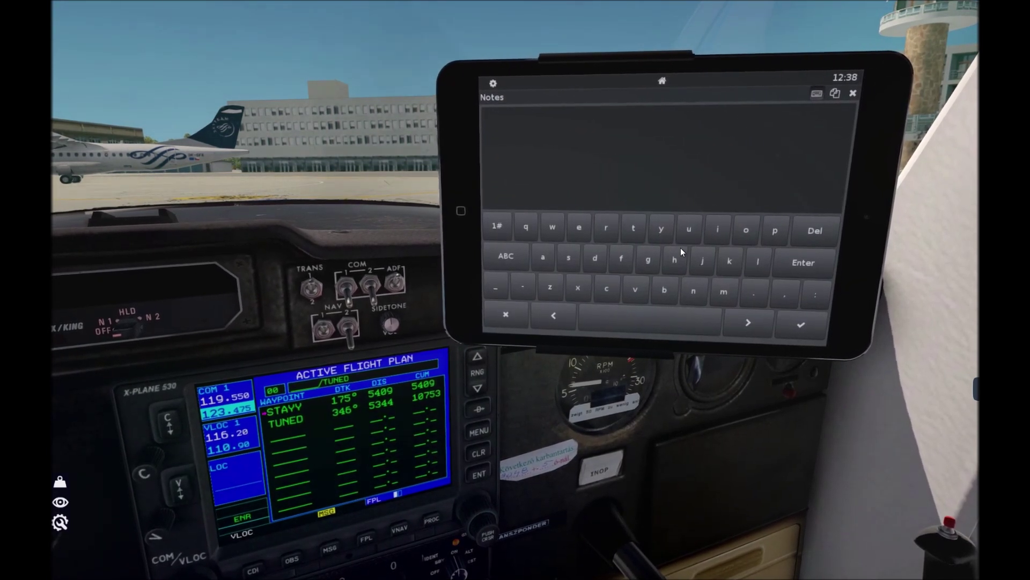
left_click(834, 94)
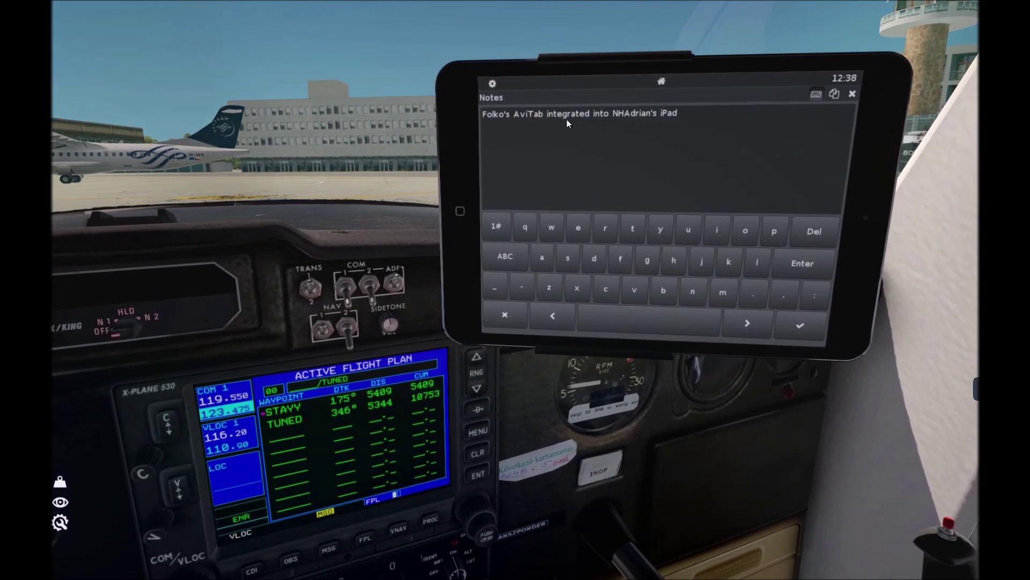
Close Notes, view the About page with version 0.2.1 library credits, and close it
left_click(852, 94)
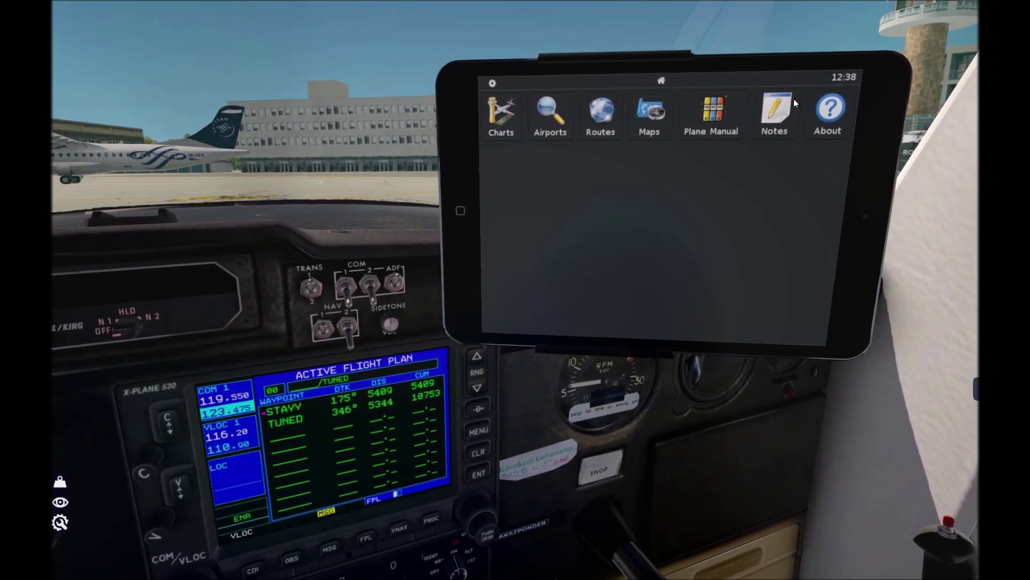
left_click(829, 131)
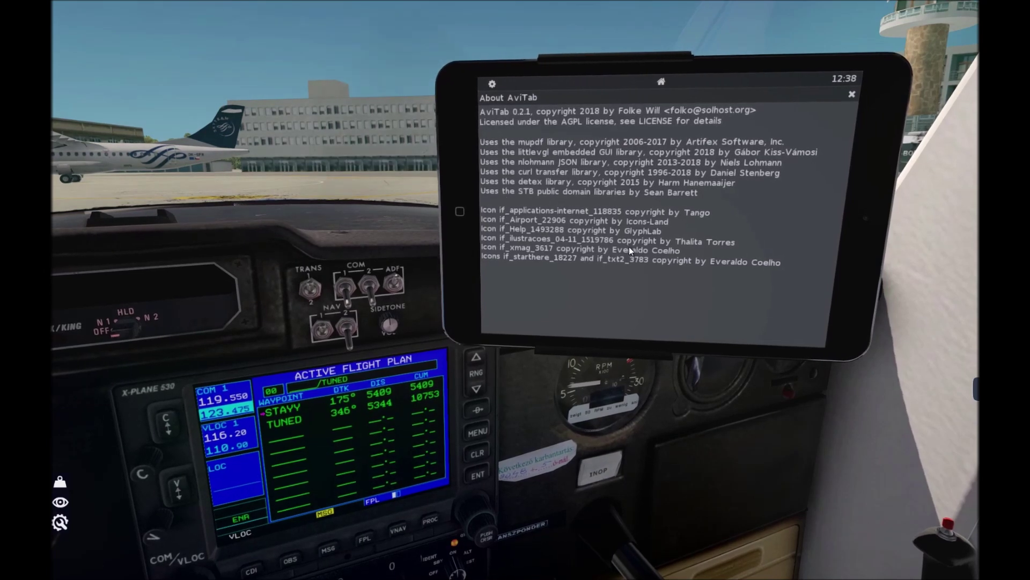
left_click(851, 93)
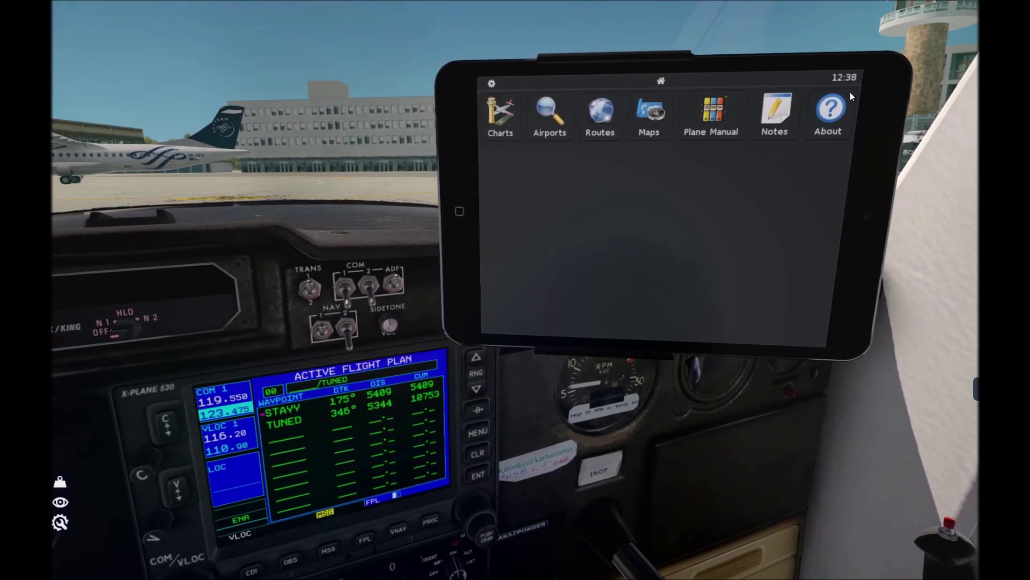
Open the moving map at Budapest and zoom out to level 6 over Central Europe
left_click(649, 122)
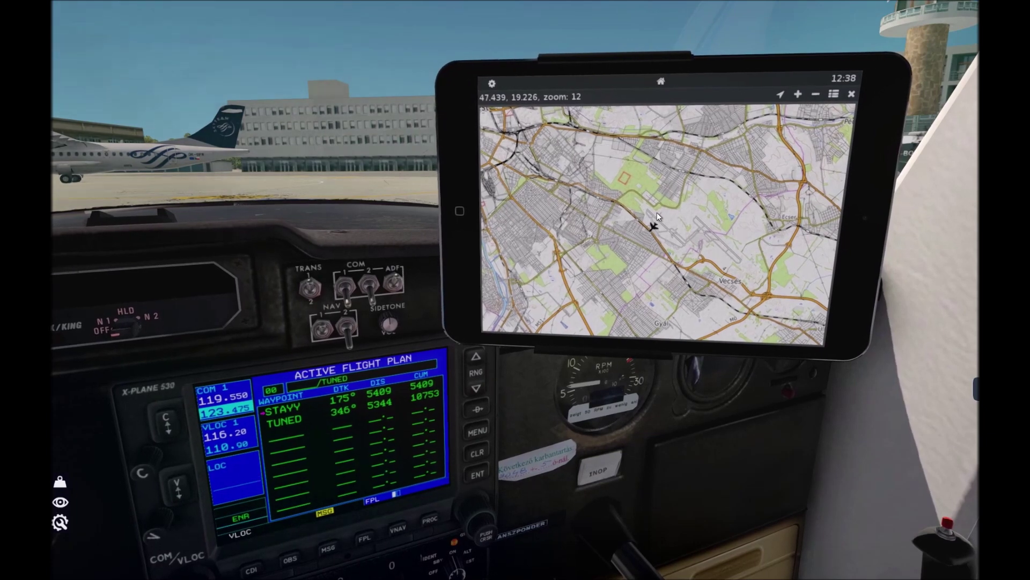
left_click_drag(657, 211, 674, 211)
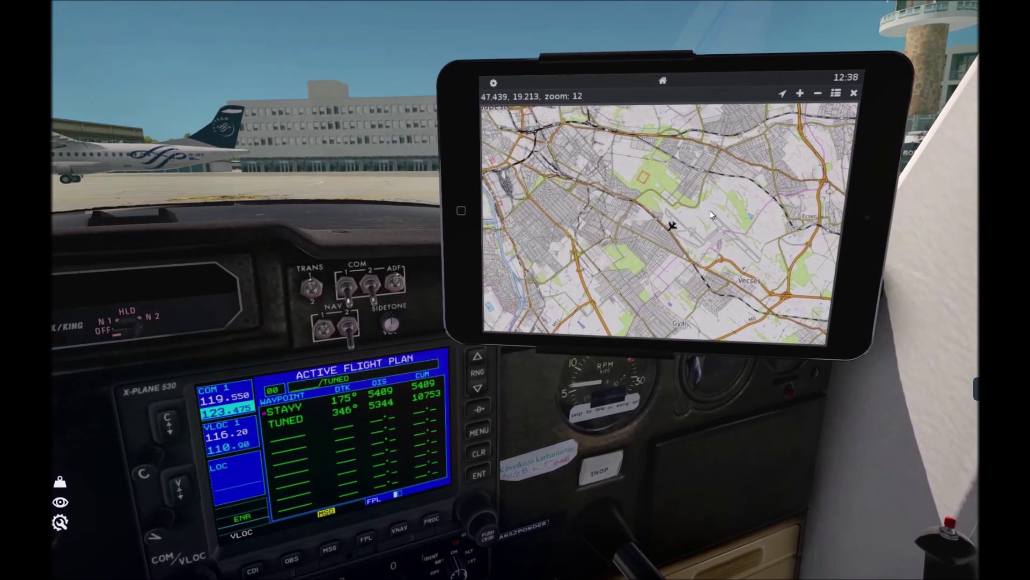
left_click_drag(710, 210, 698, 211)
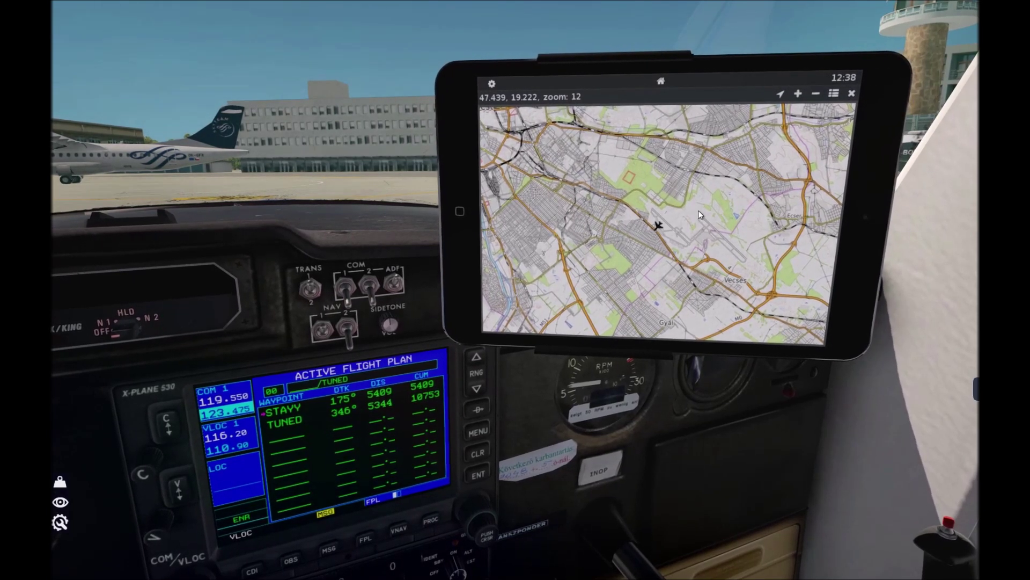
scroll(706, 212, "down", 2)
scroll(706, 213, "down", 4)
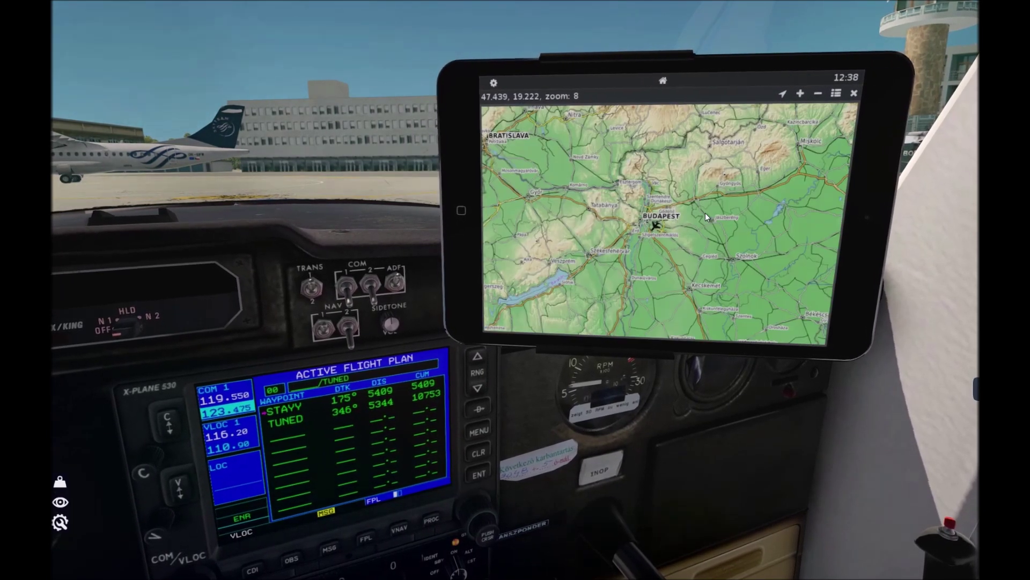
Move the map west to the Alps and zoom into Switzerland around Bern
left_click_drag(532, 201, 648, 202)
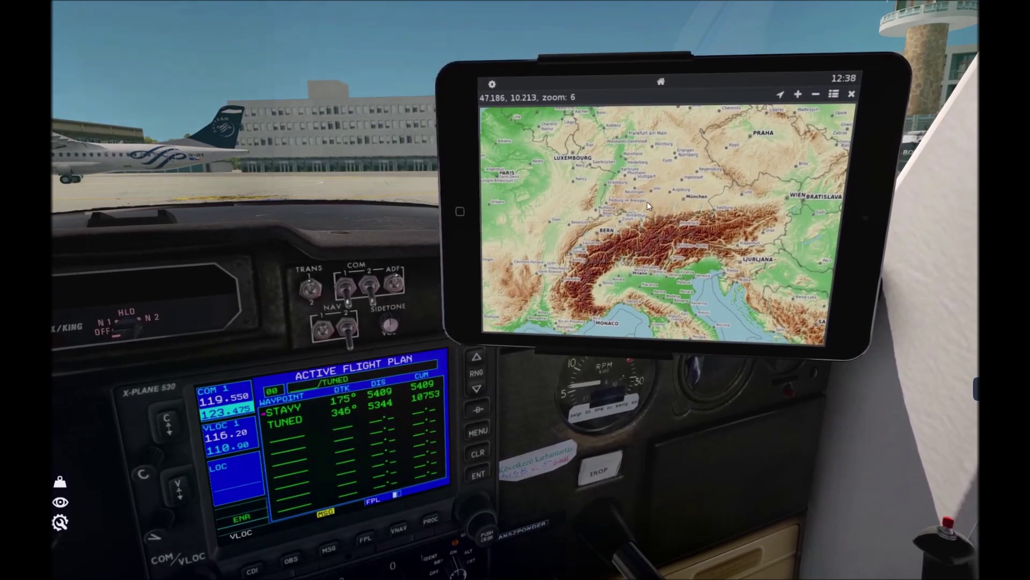
scroll(643, 205, "up", 1)
scroll(681, 227, "up", 4)
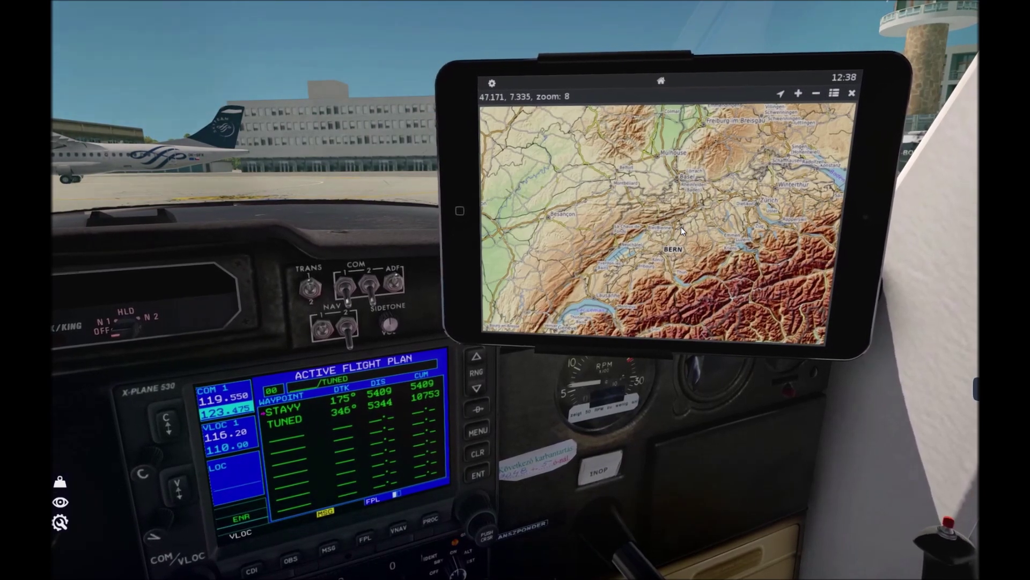
left_click_drag(685, 227, 617, 208)
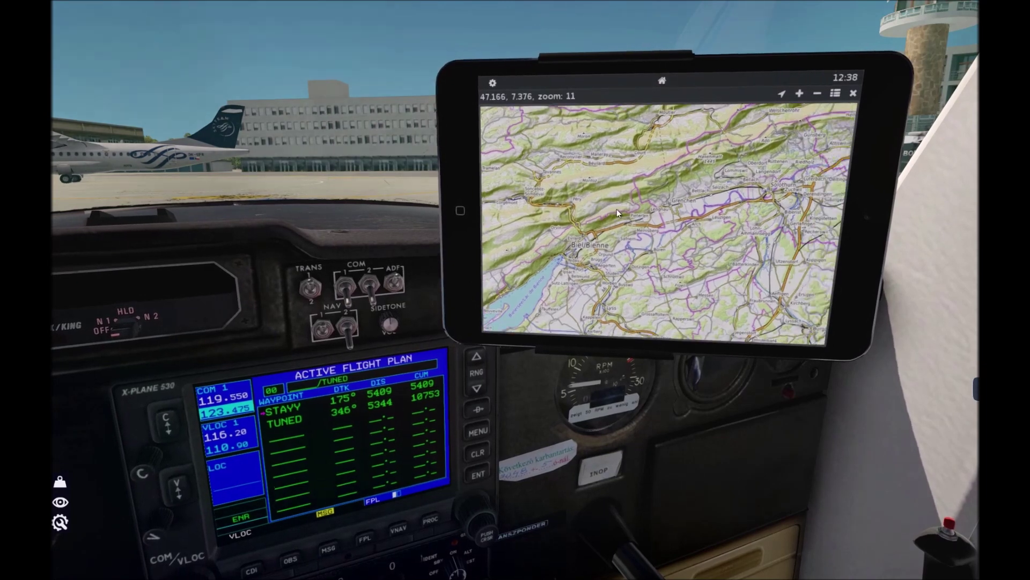
scroll(743, 199, "up", 2)
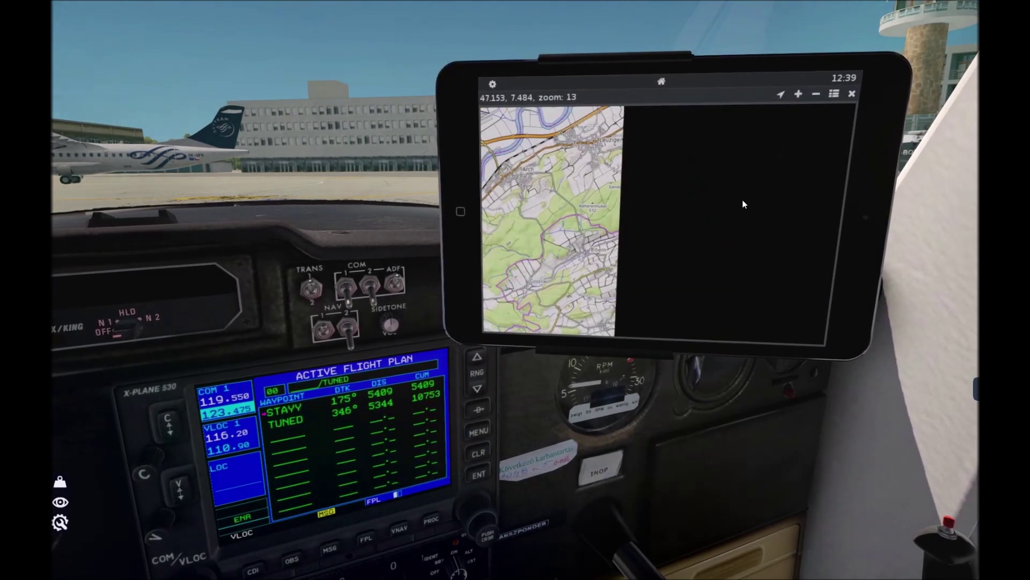
scroll(742, 201, "down", 1)
scroll(782, 138, "down", 3)
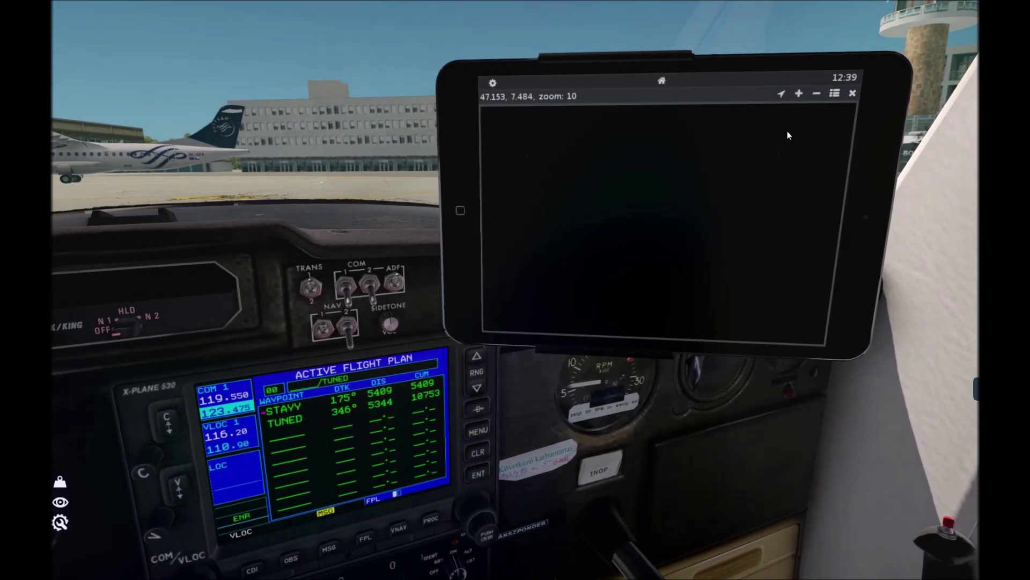
Re-centre on the aircraft at Budapest, zoom to 14 on the terminal, then out to 11
left_click(780, 94)
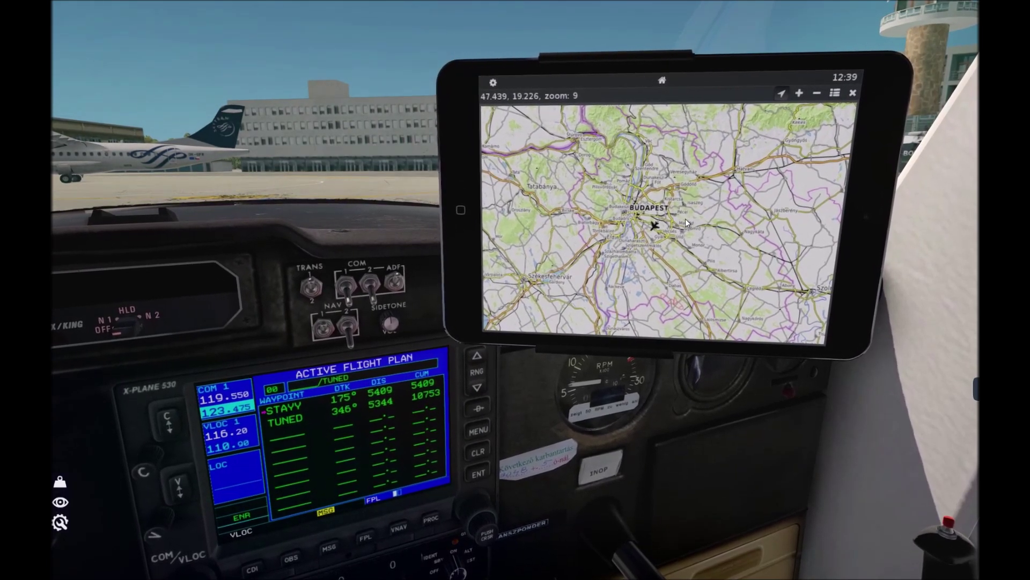
mouse_move(656, 218)
left_mouse_down()
mouse_move(677, 213)
mouse_move(657, 205)
mouse_move(664, 210)
mouse_move(650, 217)
left_mouse_up()
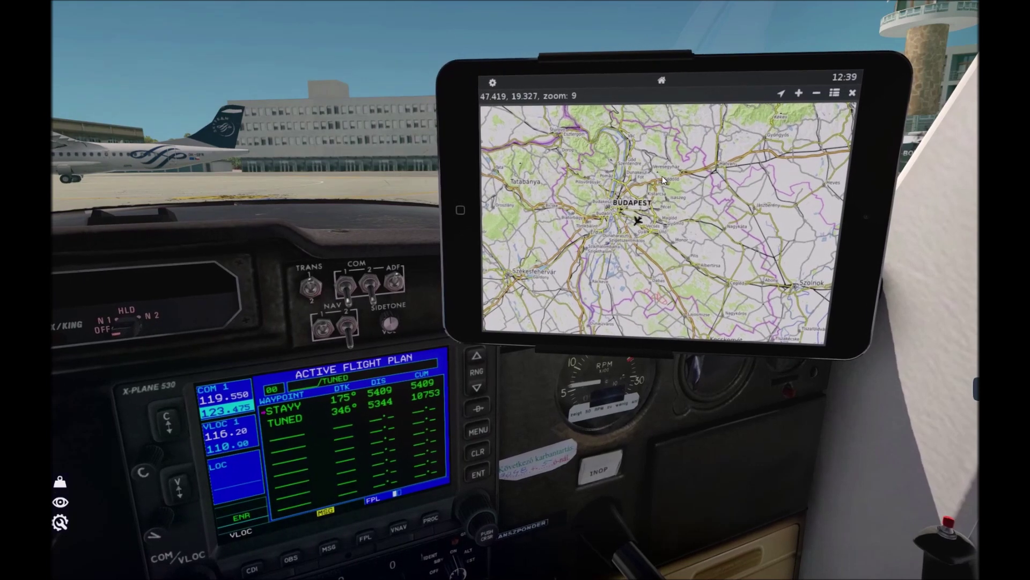
scroll(628, 218, "up", 2)
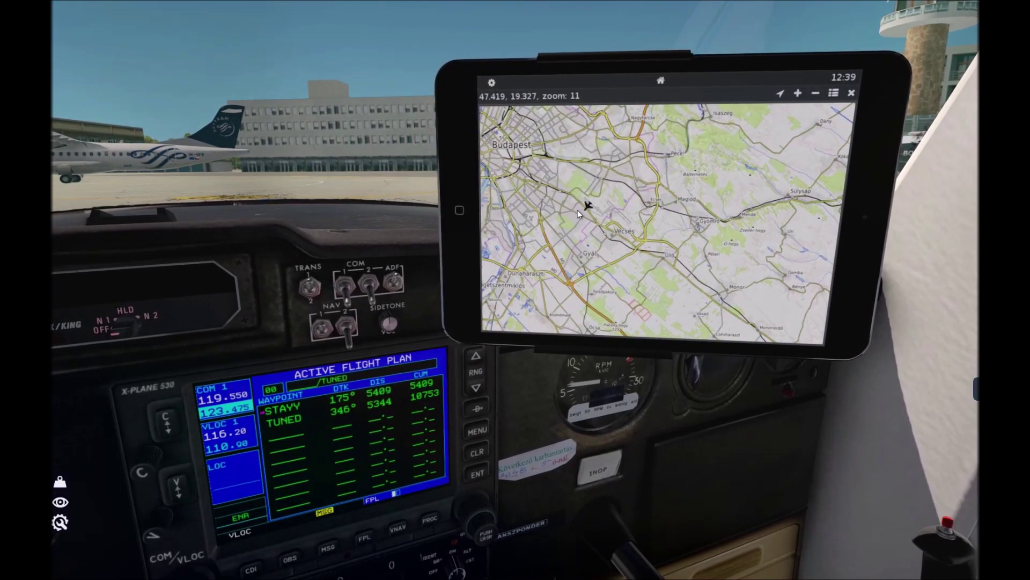
scroll(621, 211, "up", 1)
scroll(653, 210, "up", 1)
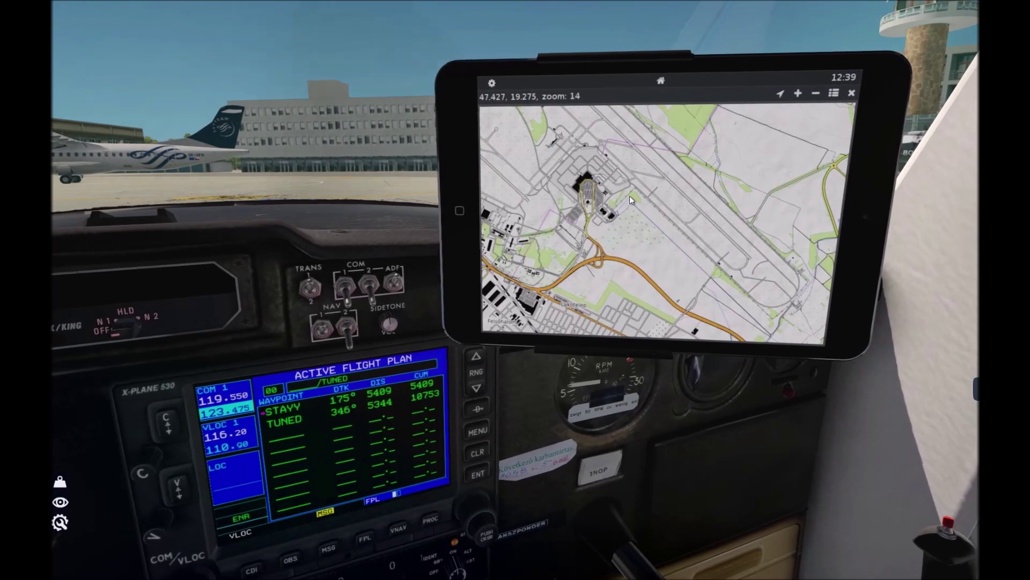
left_click_drag(629, 196, 736, 221)
scroll(629, 200, "down", 3)
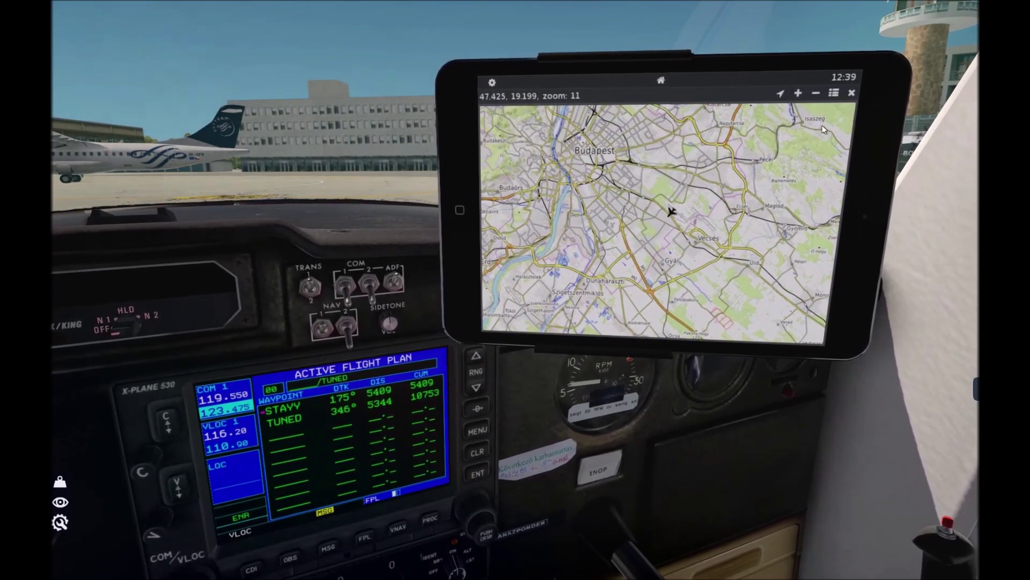
Show the map sources: OpenTopo, EPSG-3875, GeoTIFF, X-Plane and Mercator
left_click(833, 94)
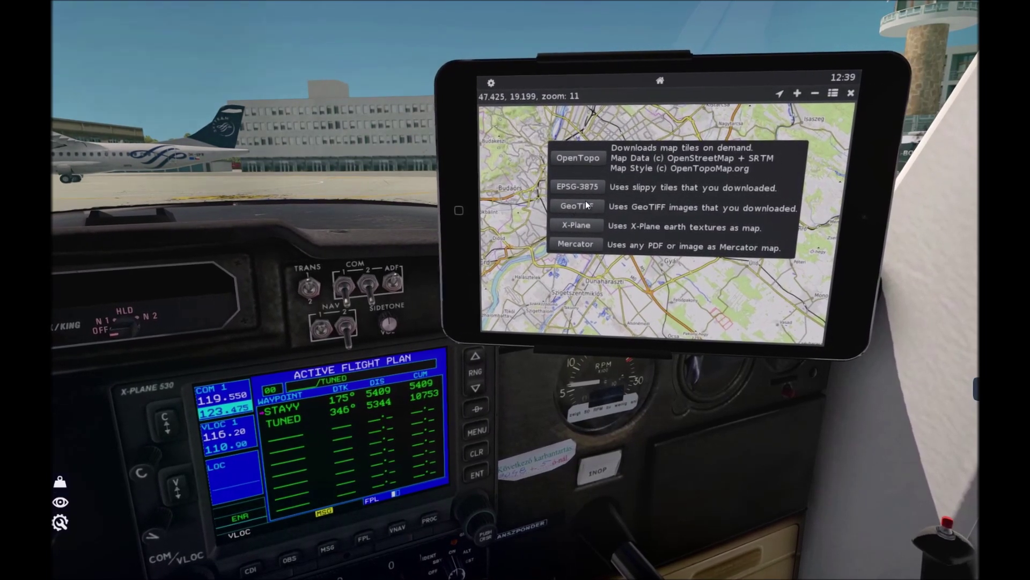
Apply X-Plane earth textures, zoom out and back in, then return to OpenTopo at zoom 12
left_click(578, 229)
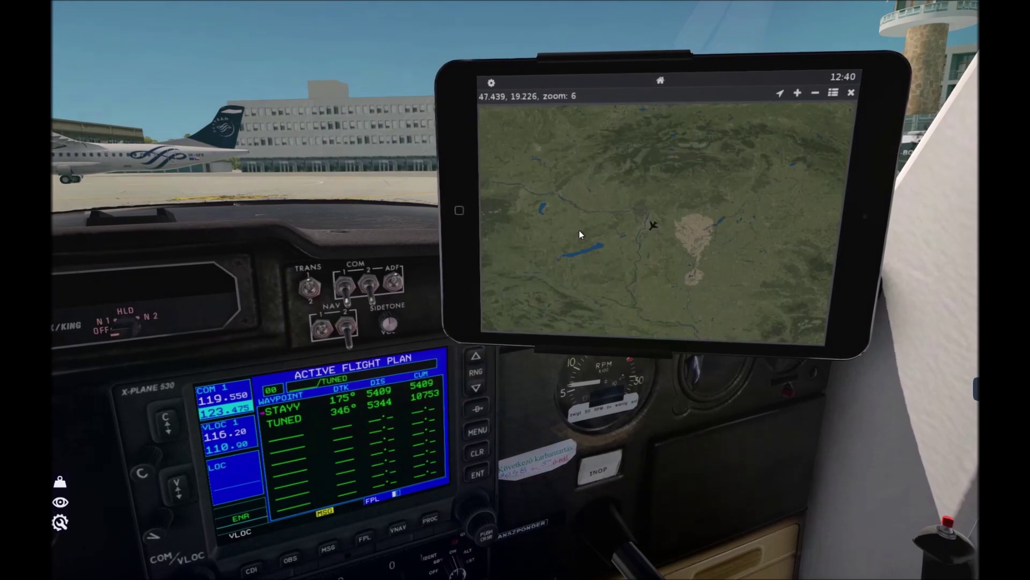
scroll(717, 210, "down", 3)
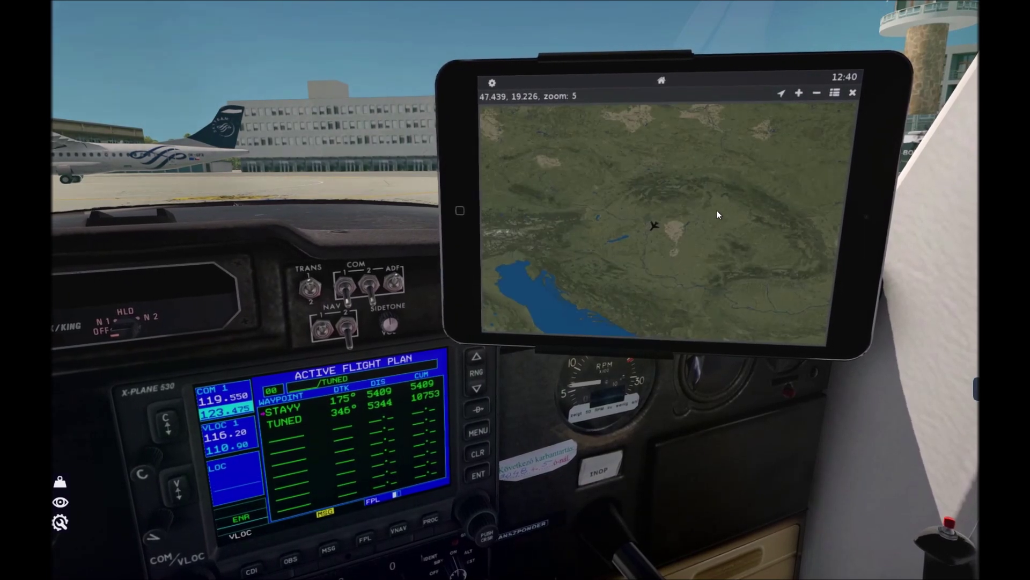
scroll(668, 231, "up", 4)
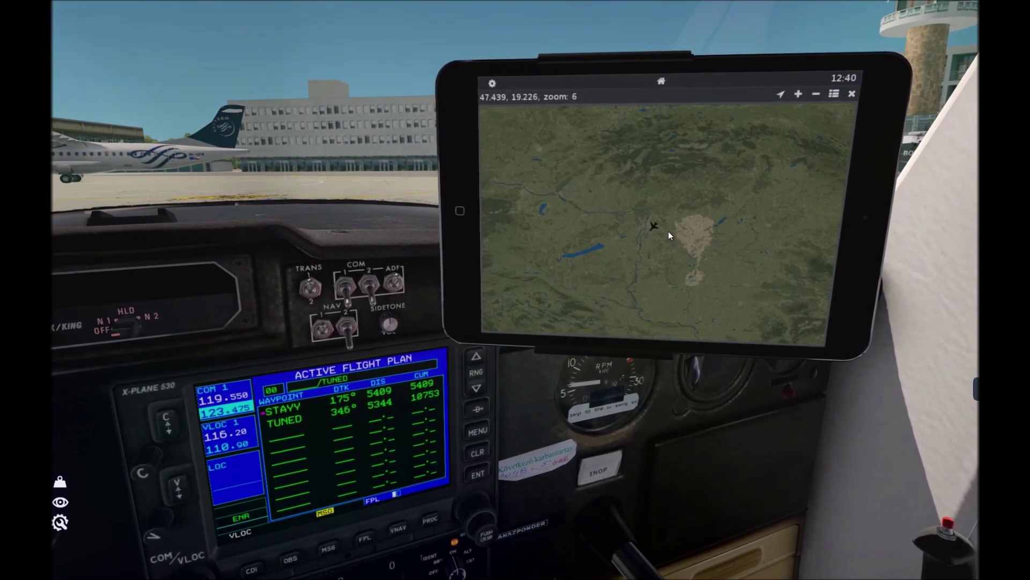
left_click(833, 94)
left_click(579, 159)
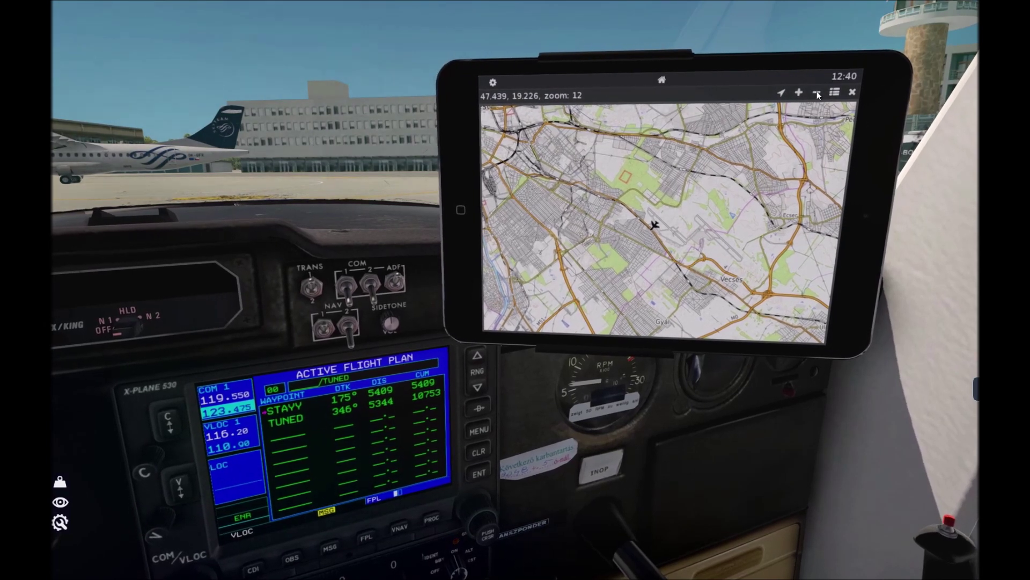
Reopen the map source list over the OpenTopo street map at zoom 12
left_click(834, 94)
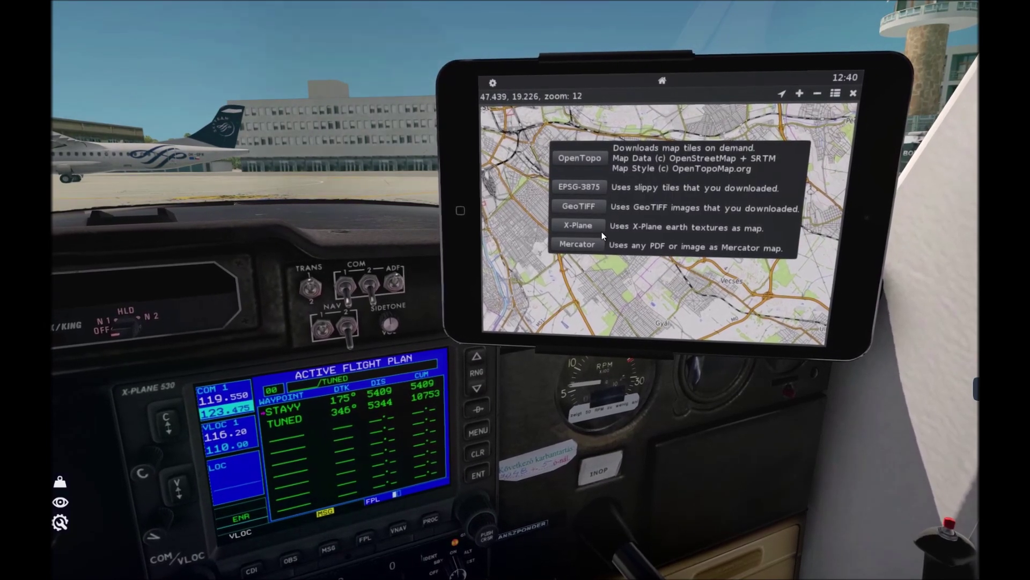